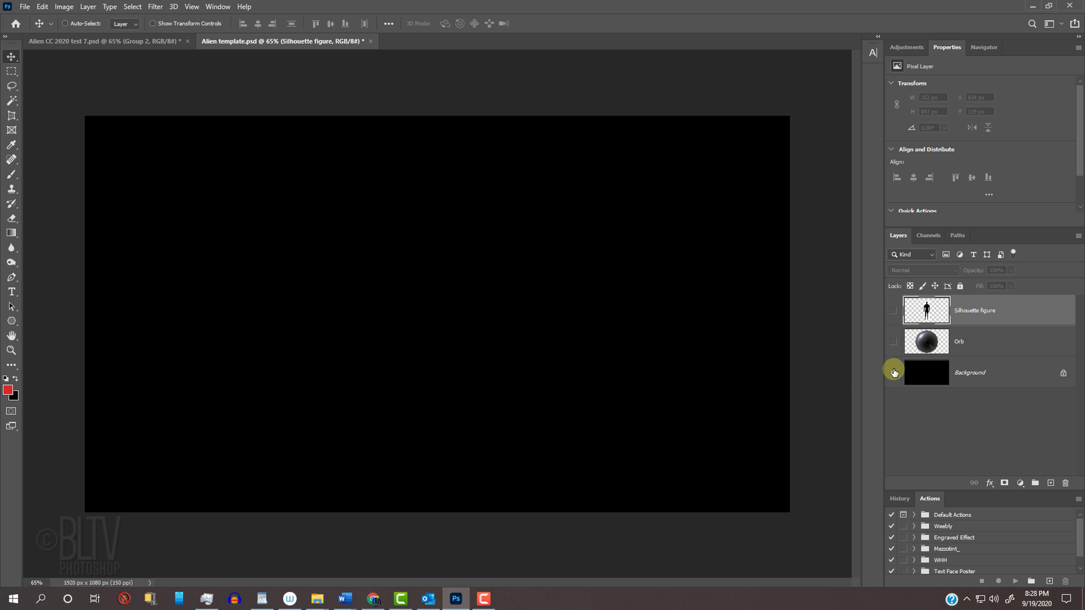
Turn on the Orb layer's visibility so the glass orb appears over the black Background
left_click(893, 341)
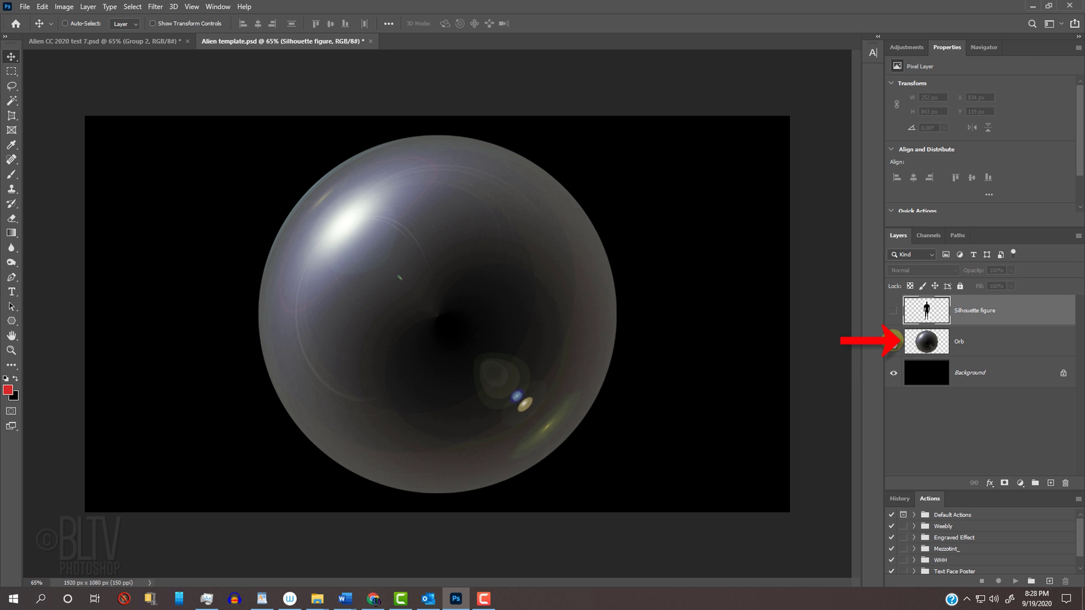
Make the Silhouette figure layer visible and select the Magic Wand tool
left_click(893, 310)
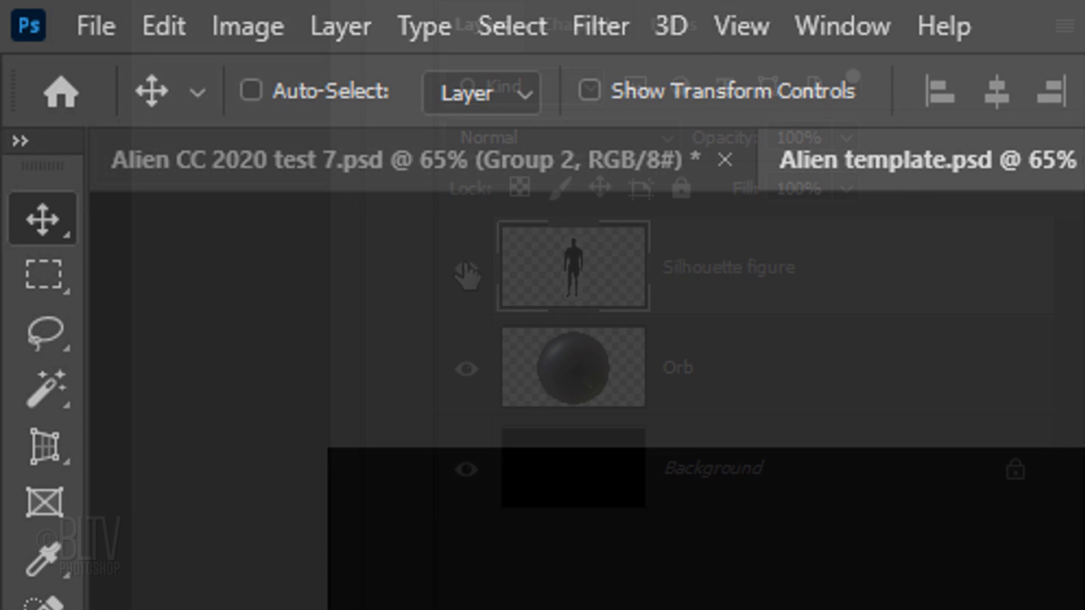
left_click(50, 396)
right_click(53, 399)
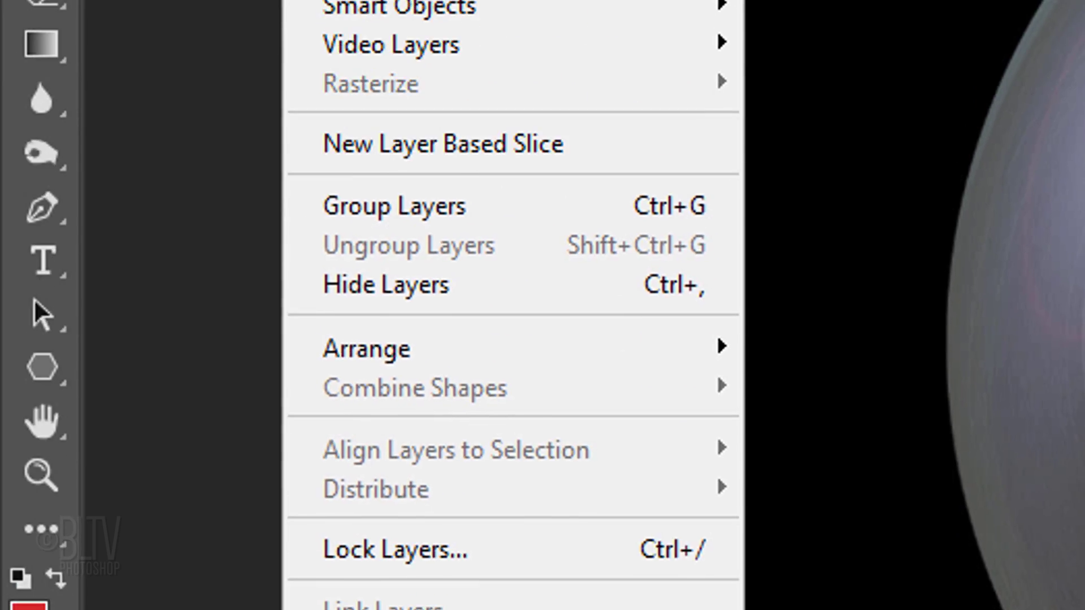
Apply Layer > Matting > Defringe with a 1-pixel width to the silhouette figure
mouse_move(383, 609)
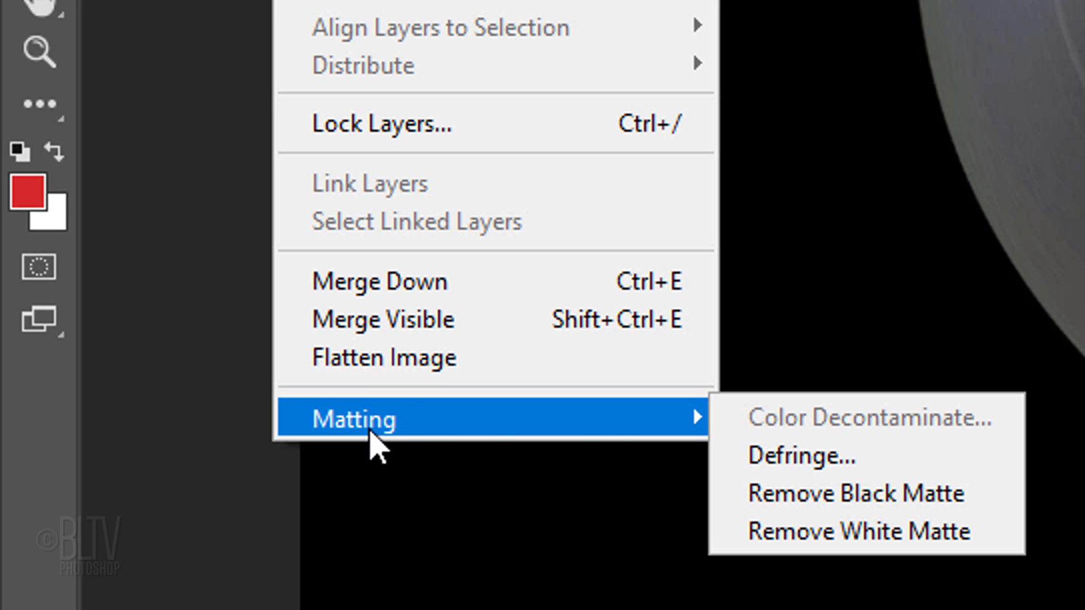
left_click(808, 455)
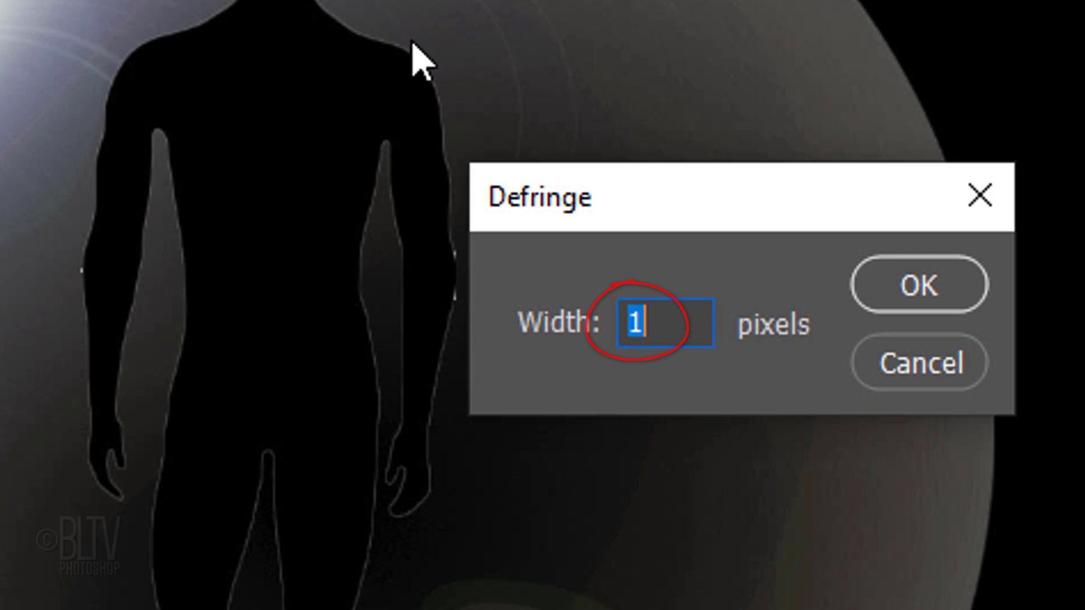
left_click(910, 290)
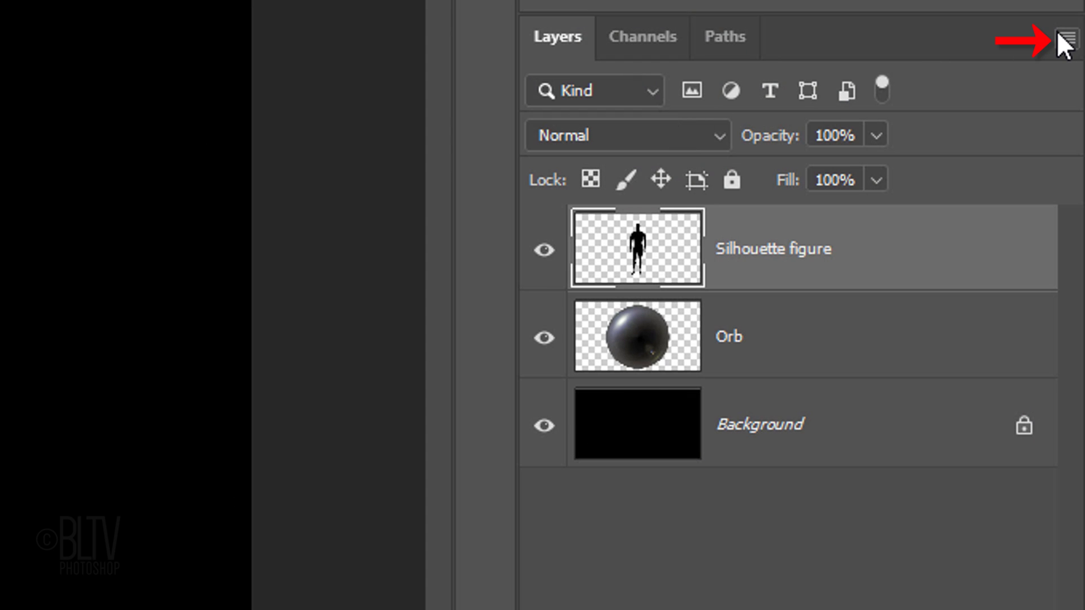
Convert the silhouette to a smart object, then add Gaussian Blur radius 6 and a Maximum filter
left_click(1065, 39)
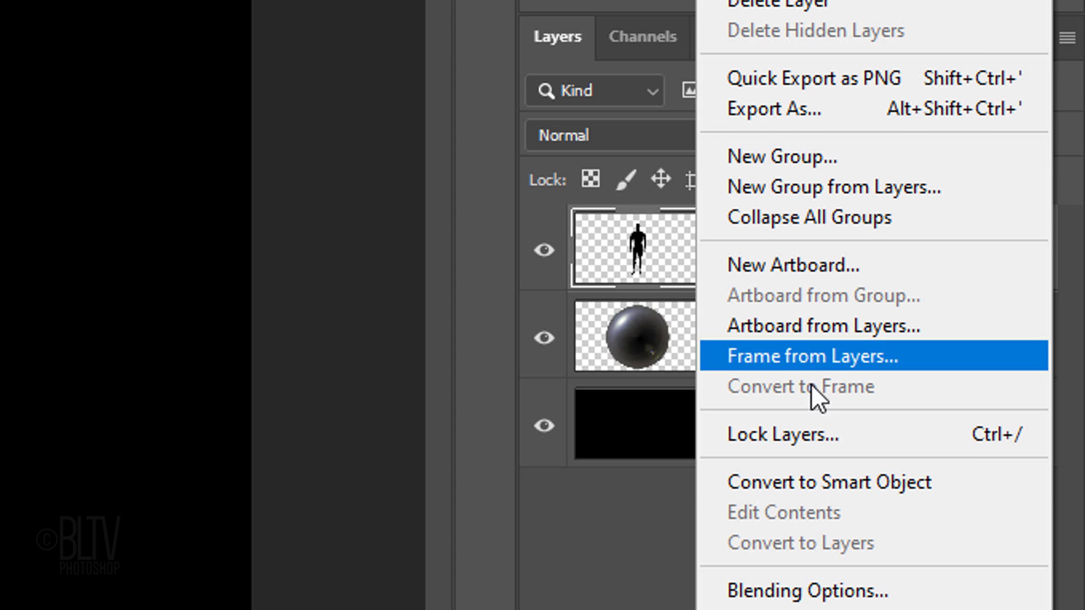
left_click(797, 482)
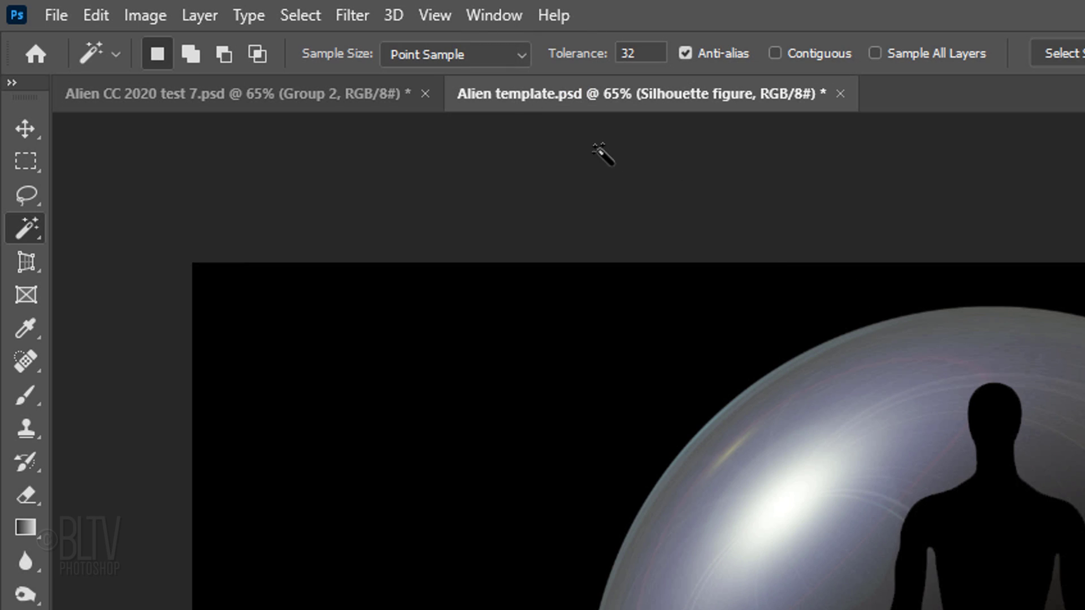
left_click(352, 15)
mouse_move(378, 304)
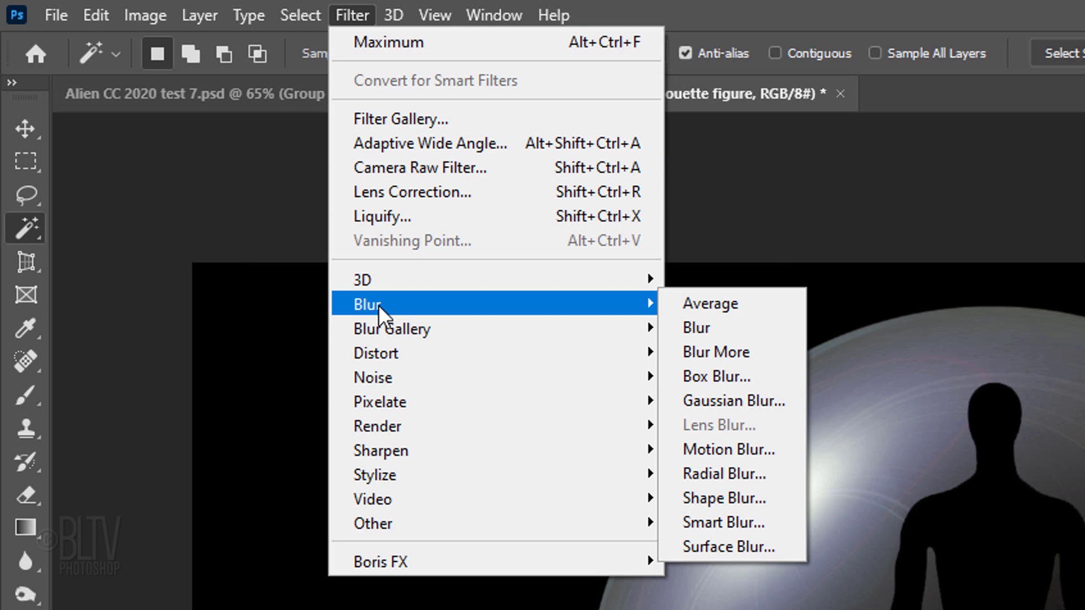
left_click(721, 398)
type("6")
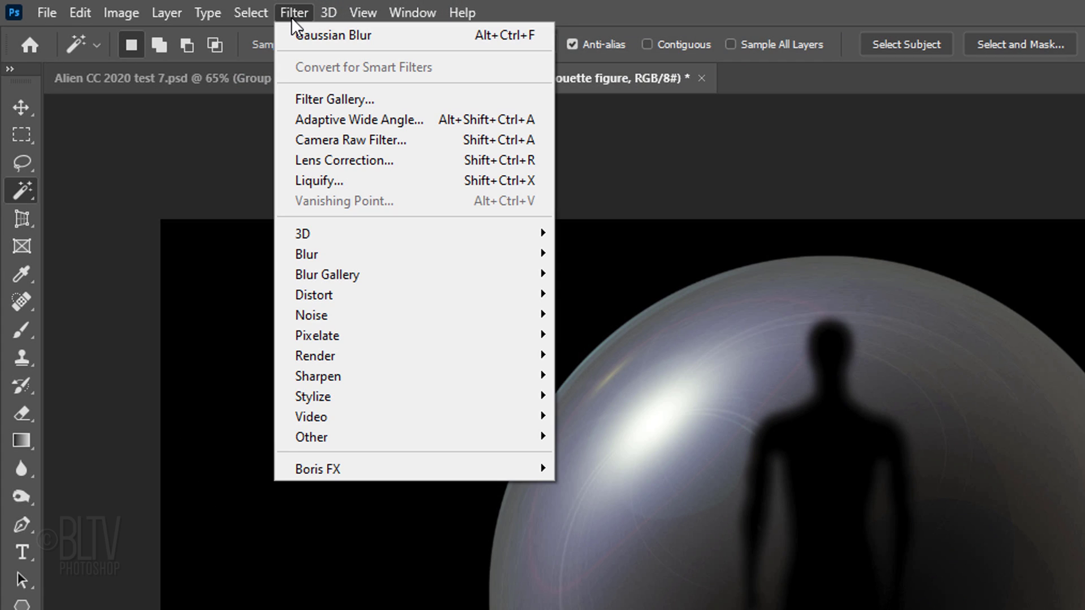
mouse_move(309, 436)
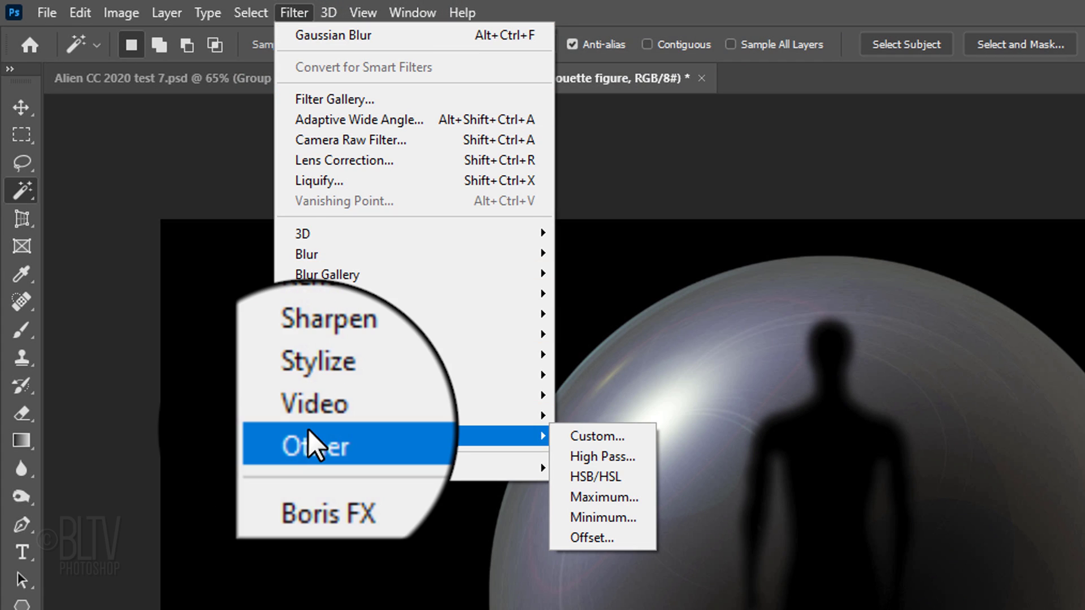
left_click(591, 496)
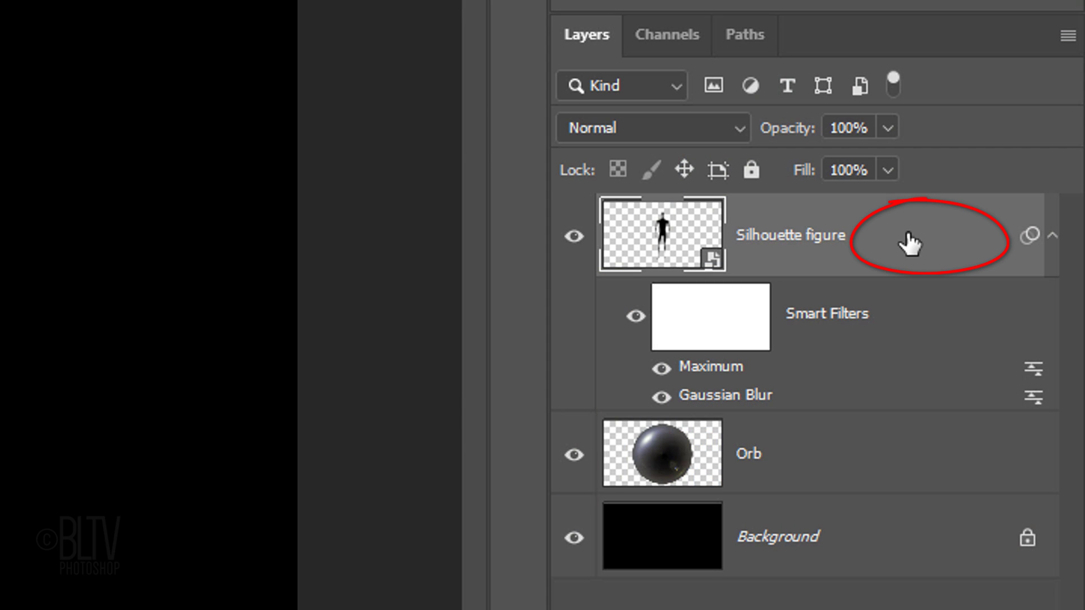
Give the Silhouette figure a white Lighten Outer Glow at 250 px size
double_click(909, 242)
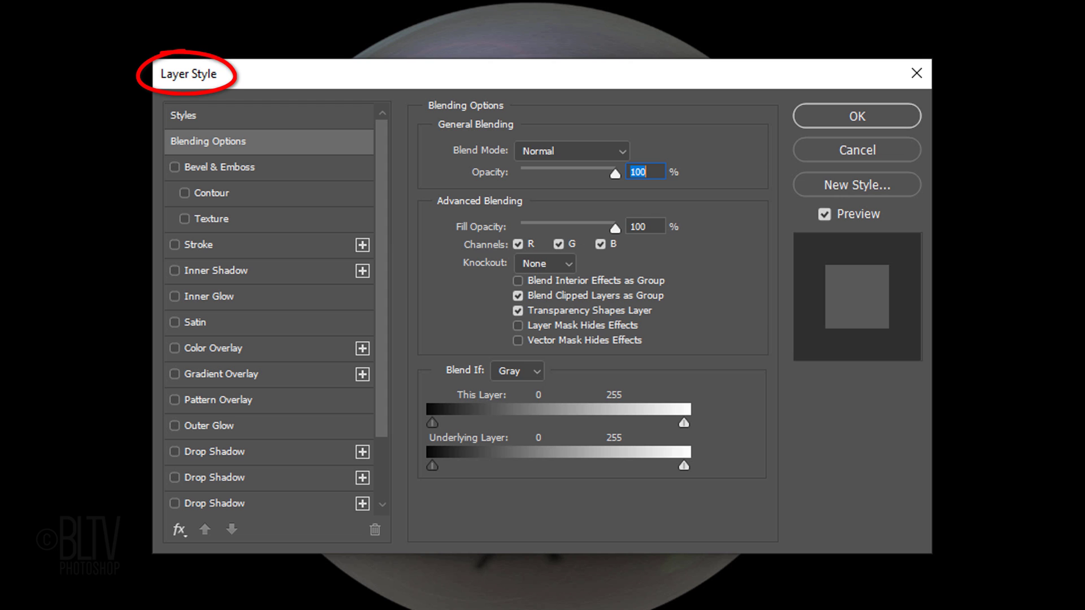
left_click_drag(303, 75, 745, 87)
left_click(667, 440)
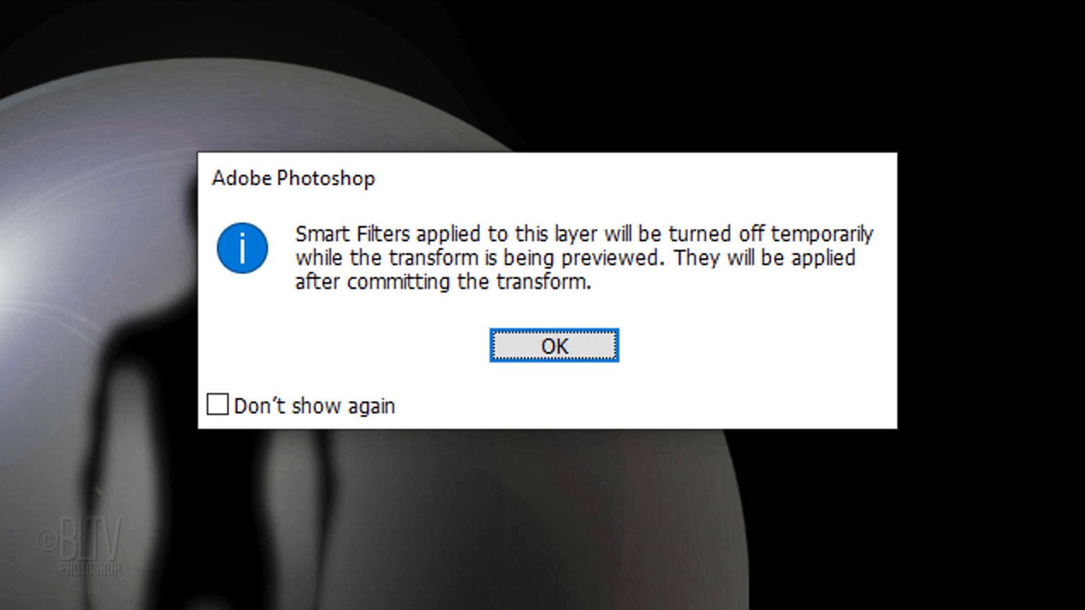
Accept the Smart Filters warning so the silhouette figure can be free-transformed
left_click(579, 350)
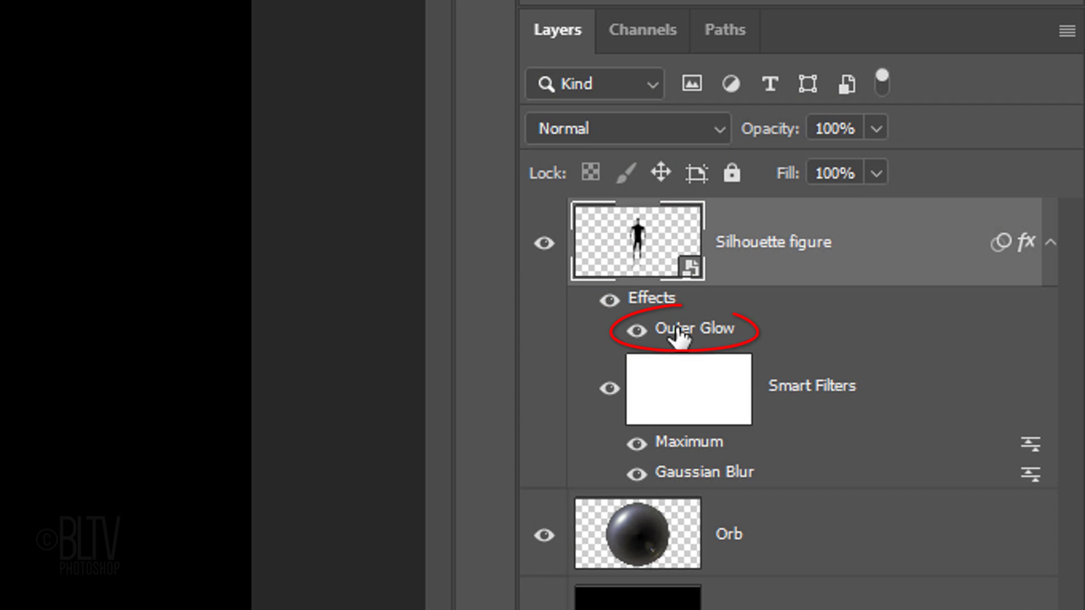
Switch the Outer Glow contour to Rolling Slope - Ascending and close Layer Style
double_click(678, 330)
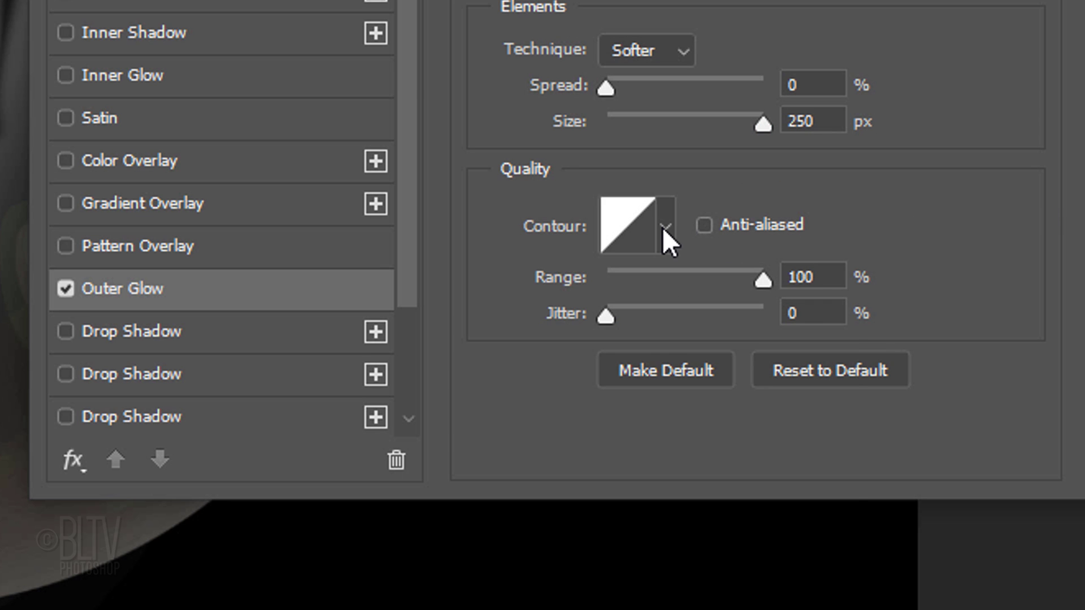
left_click(665, 228)
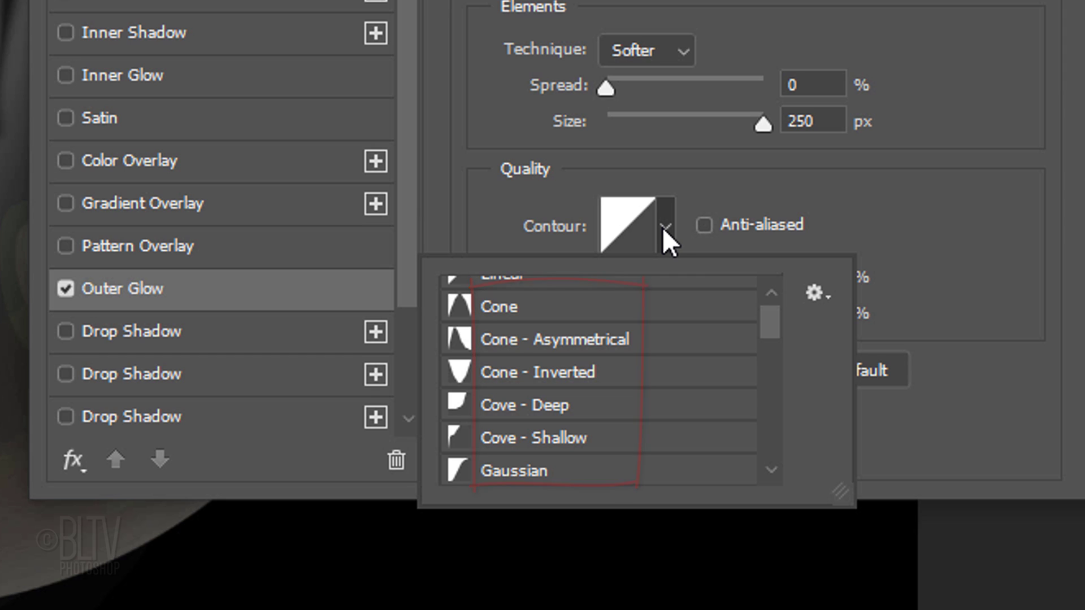
left_click(814, 288)
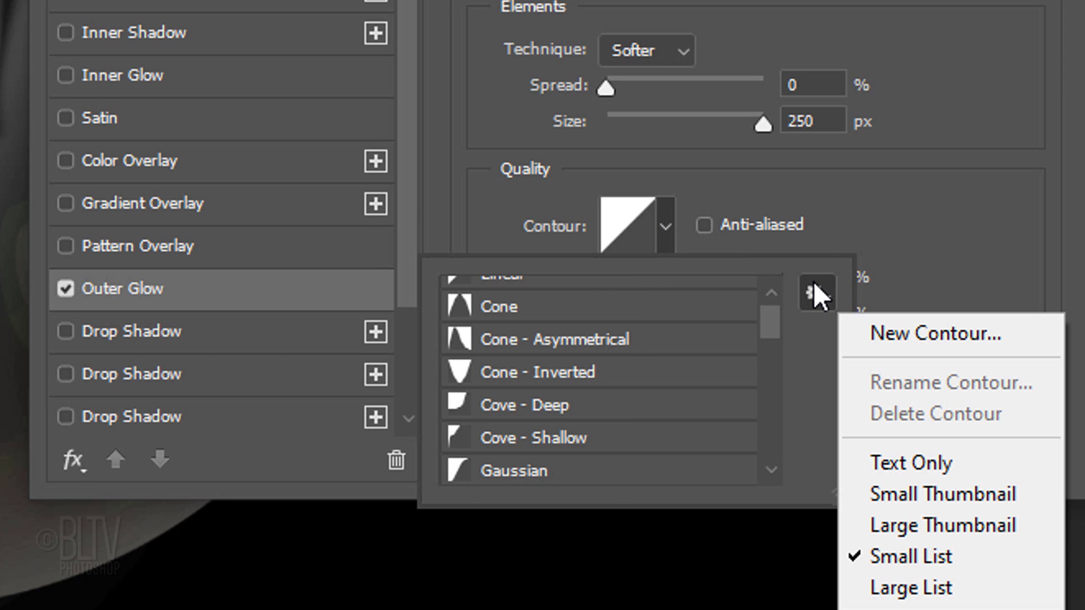
left_click(813, 289)
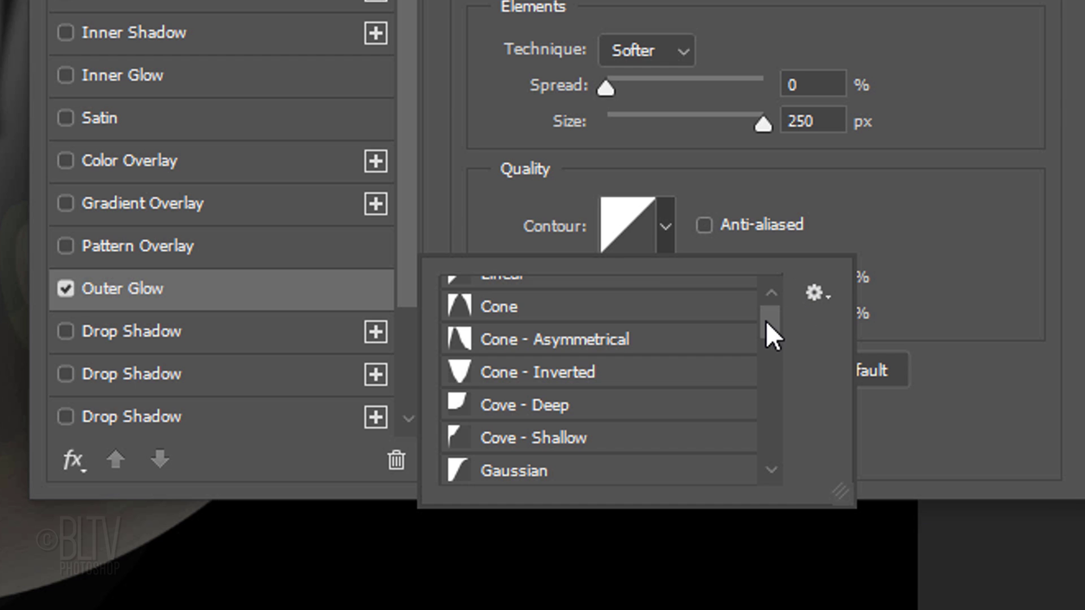
left_click_drag(764, 320, 759, 395)
left_click(546, 348)
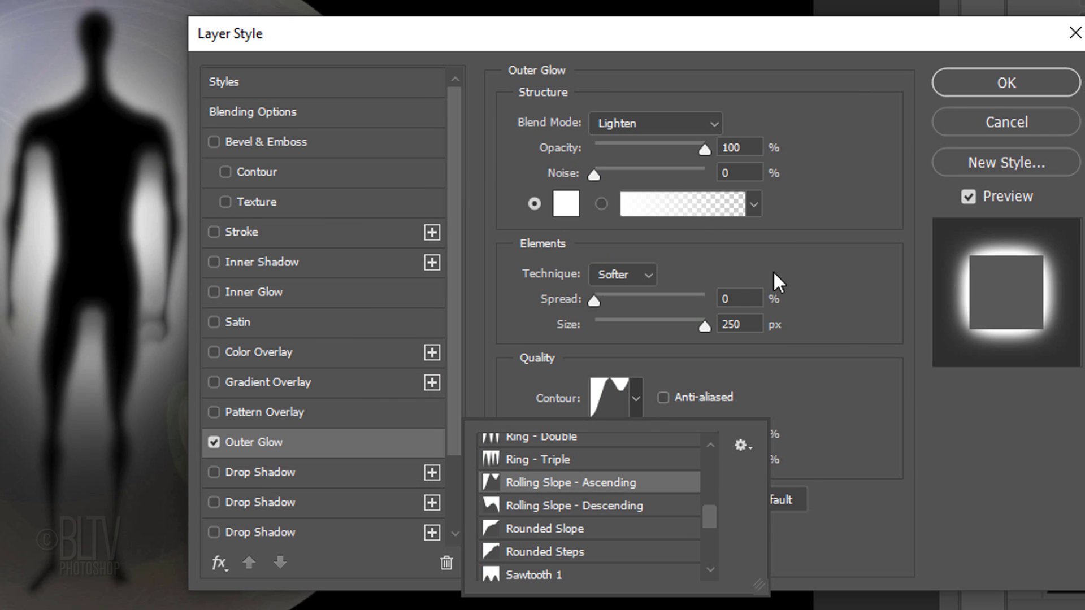
left_click(984, 90)
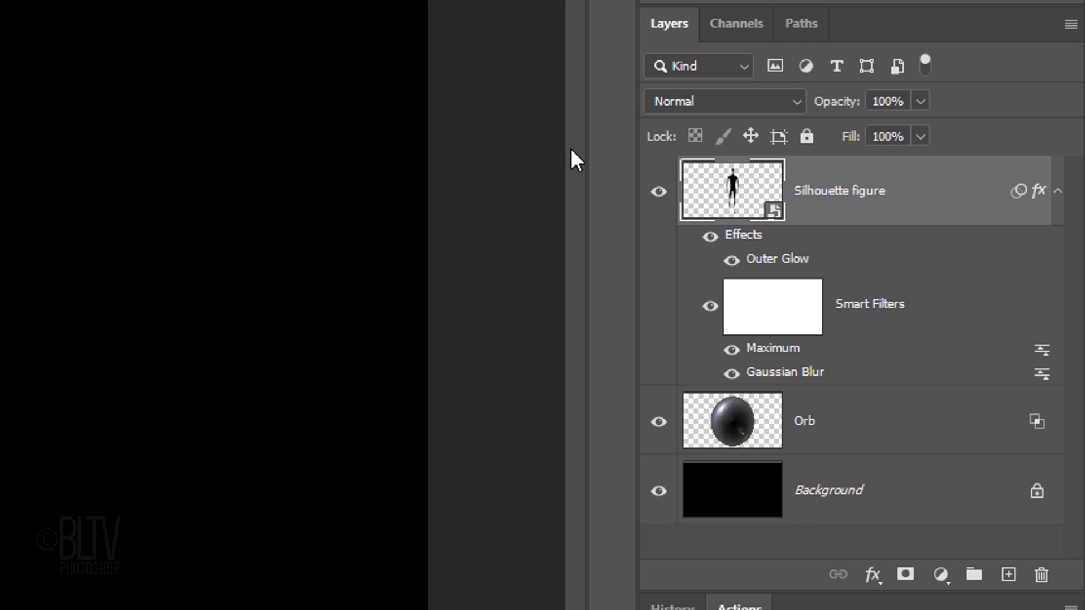
Add a Color Balance adjustment layer with Shadows set to Red +41 and Blue -65
left_click(1056, 191)
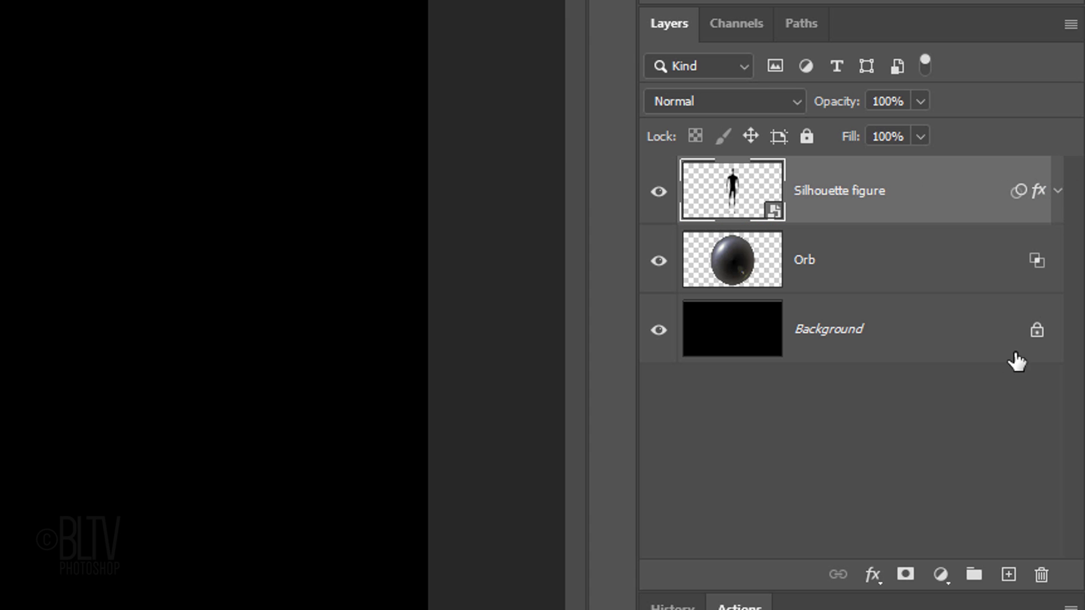
left_click(940, 575)
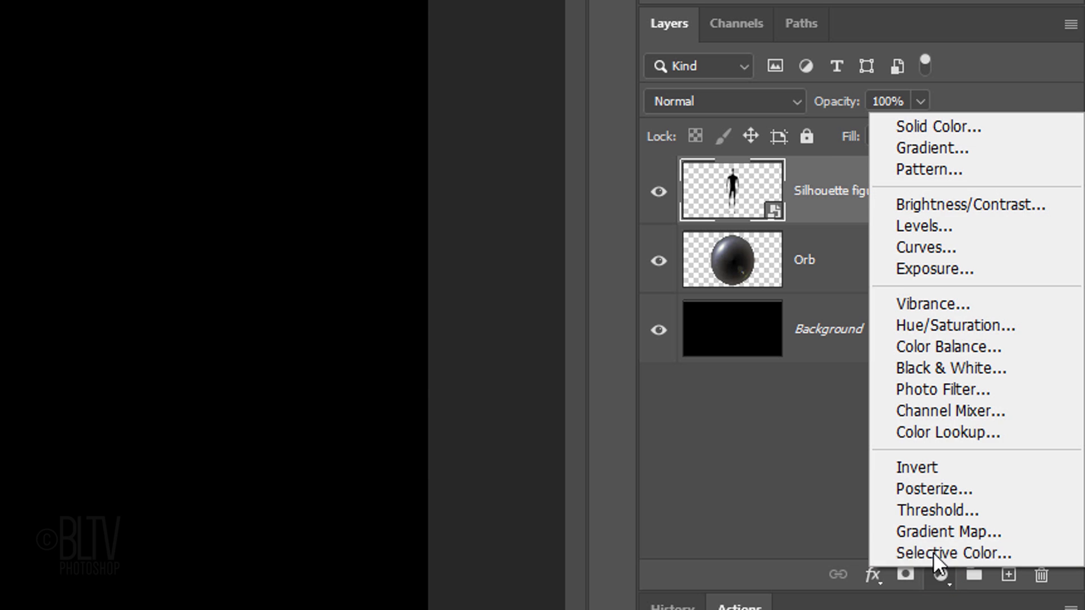
left_click(938, 349)
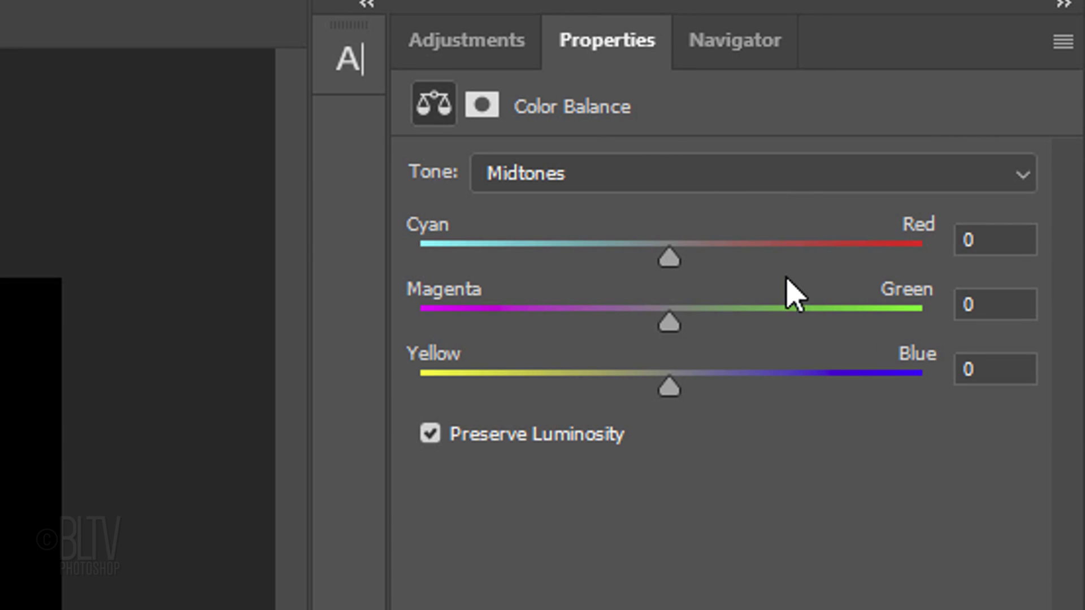
left_click(768, 174)
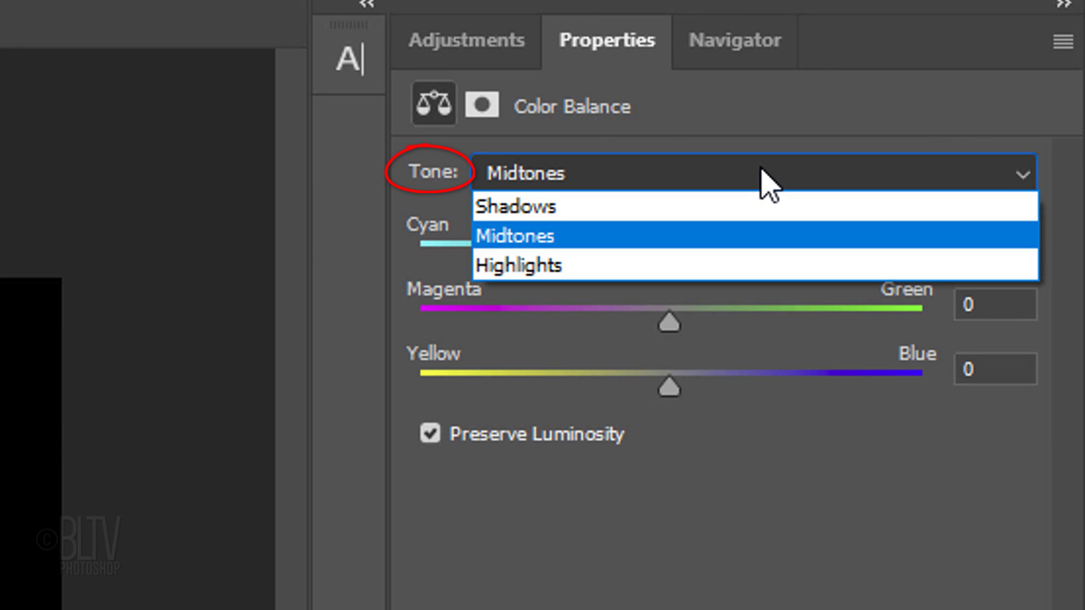
left_click(735, 205)
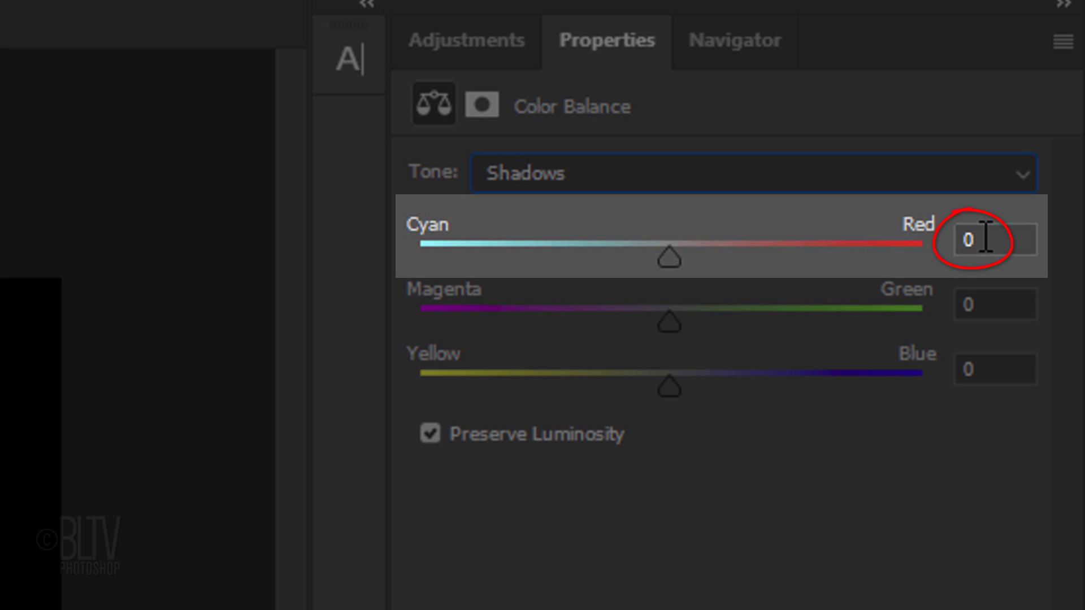
left_click(986, 236)
type("41")
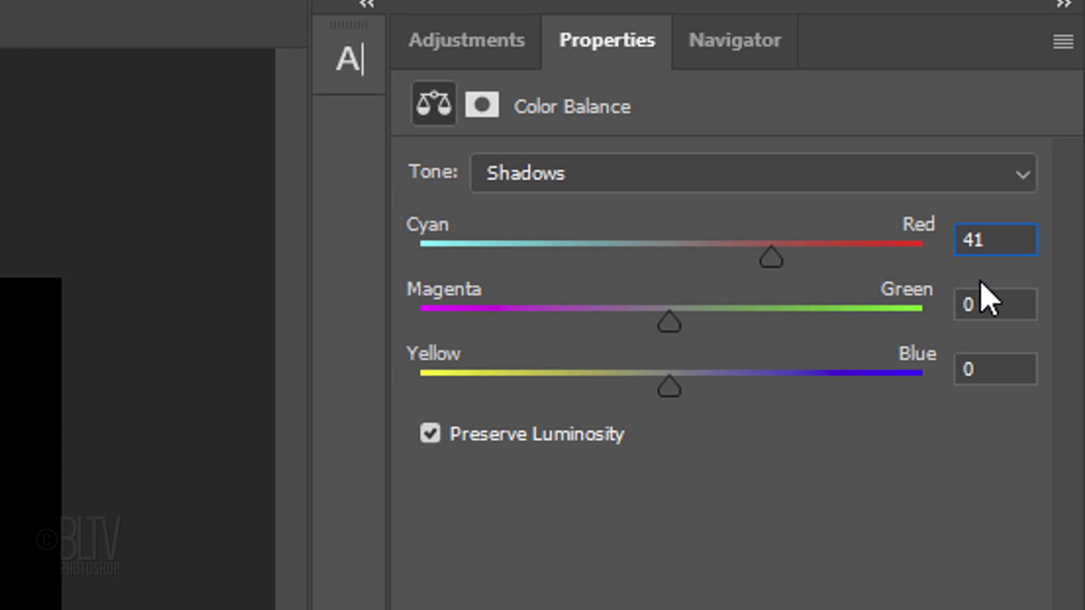
left_click(1003, 361)
type("-65")
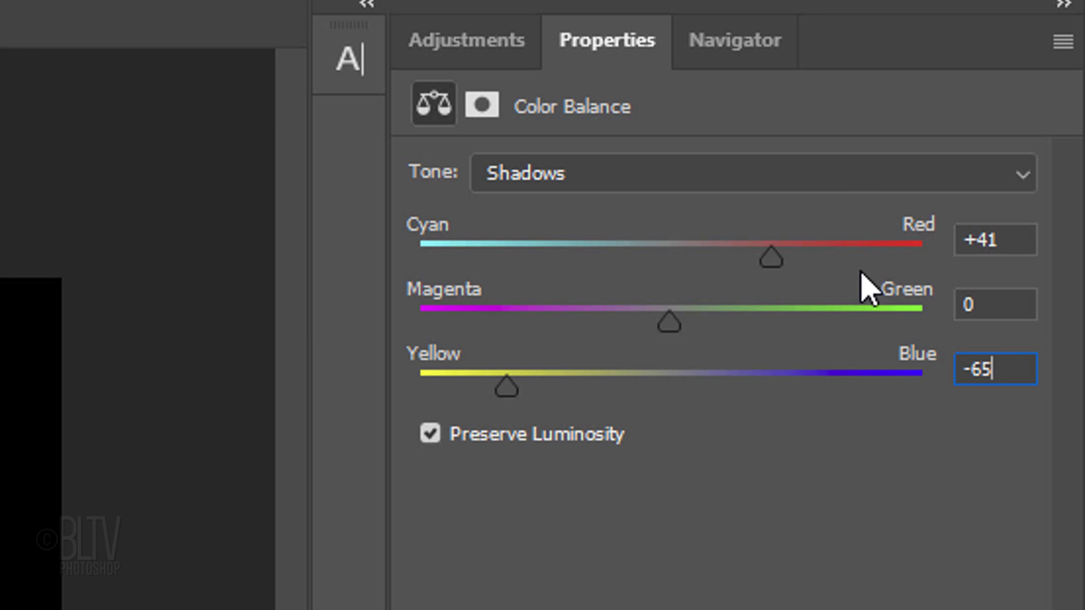
Set the Color Balance Midtones to +5, +10 and -100
left_click(818, 172)
left_click(832, 237)
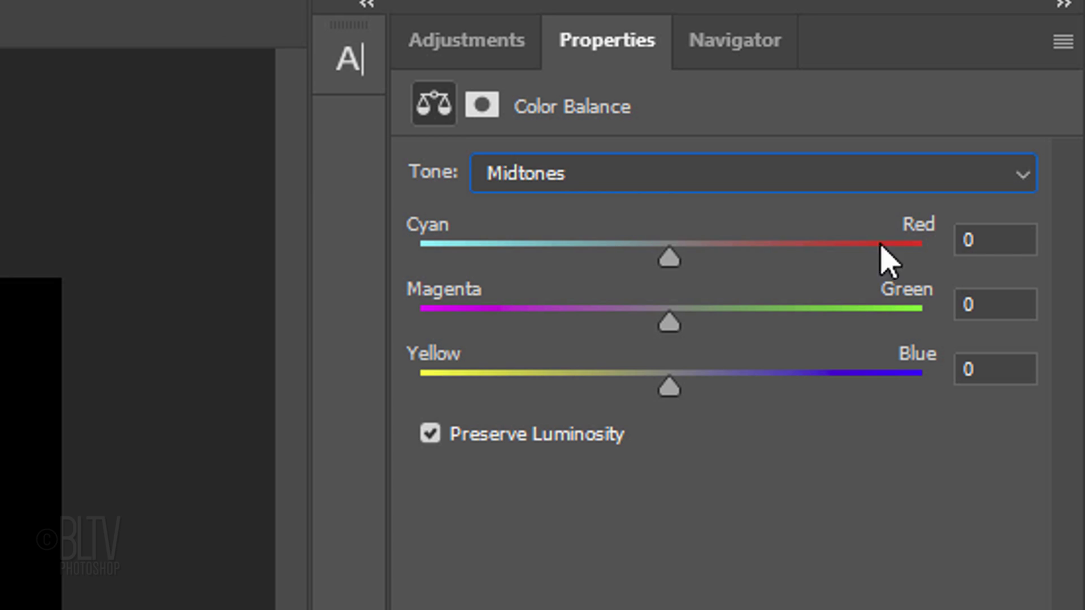
left_click(1012, 240)
type("5")
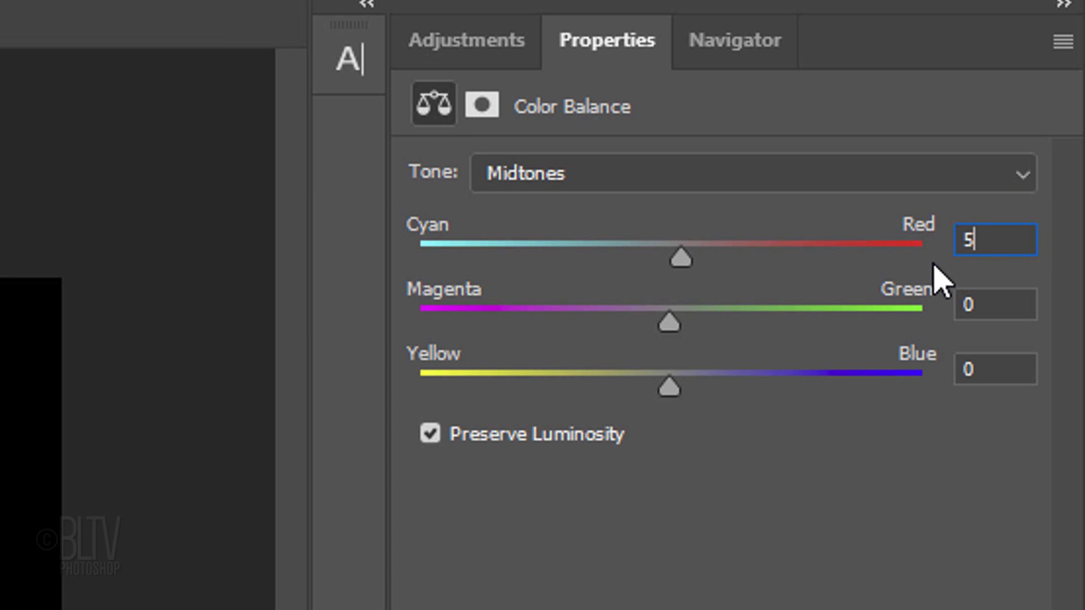
left_click(993, 305)
type("10")
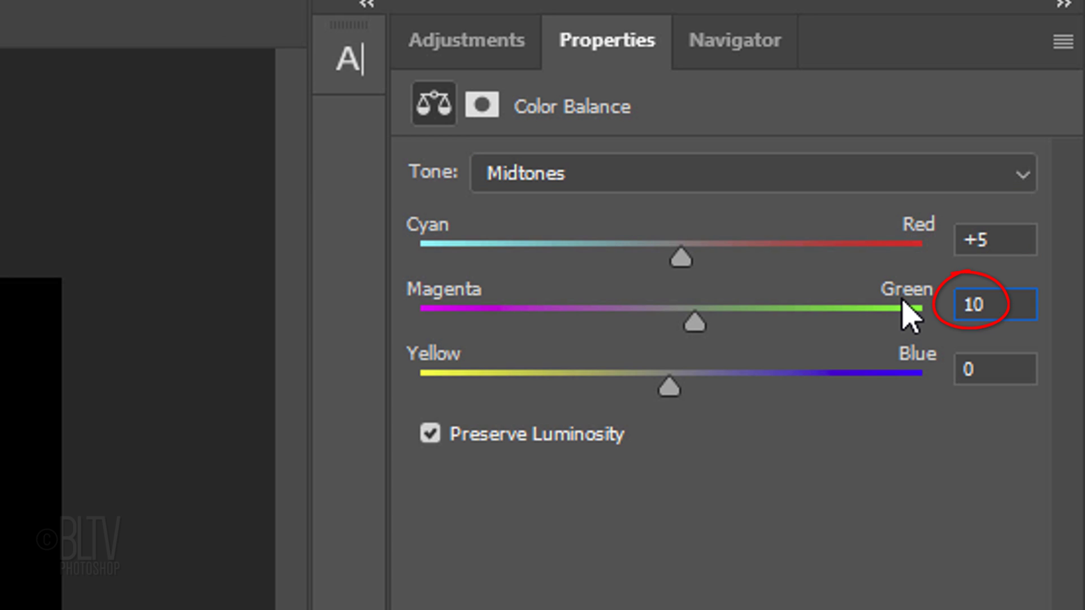
left_click(978, 368)
type("-100")
Set the Color Balance Highlights to +100, -100 and -100
left_click(801, 175)
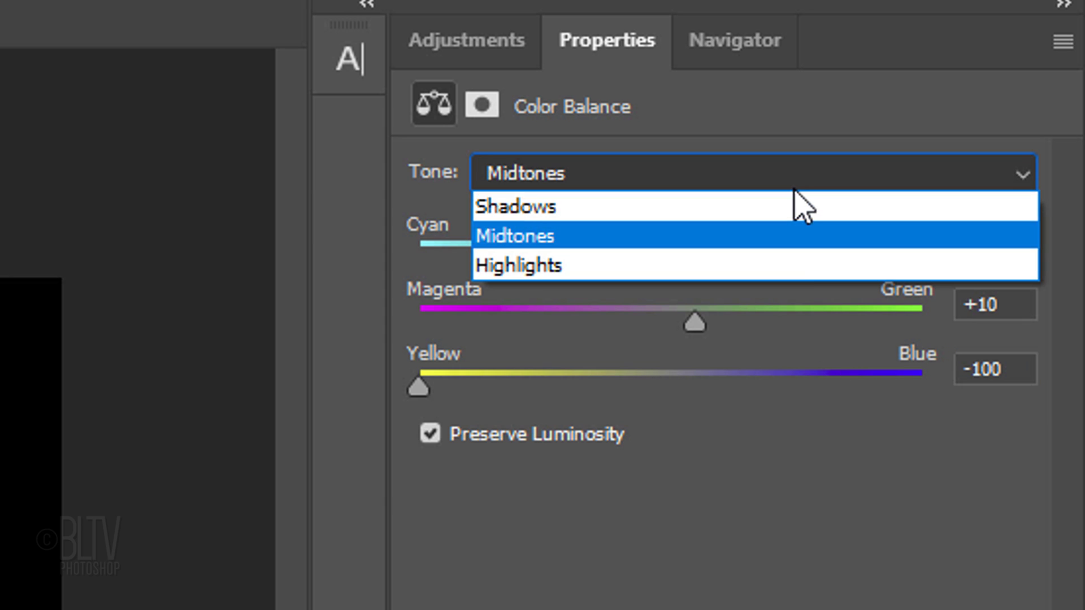
left_click(794, 277)
left_click(986, 241)
type("100")
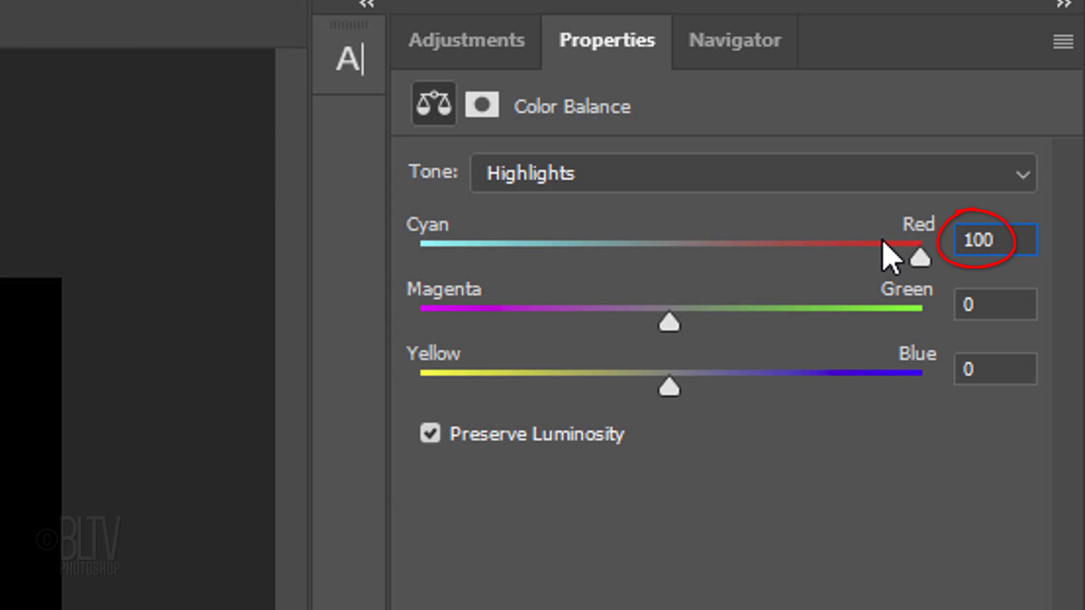
left_click(998, 300)
type("-100")
left_click(968, 366)
type("-100")
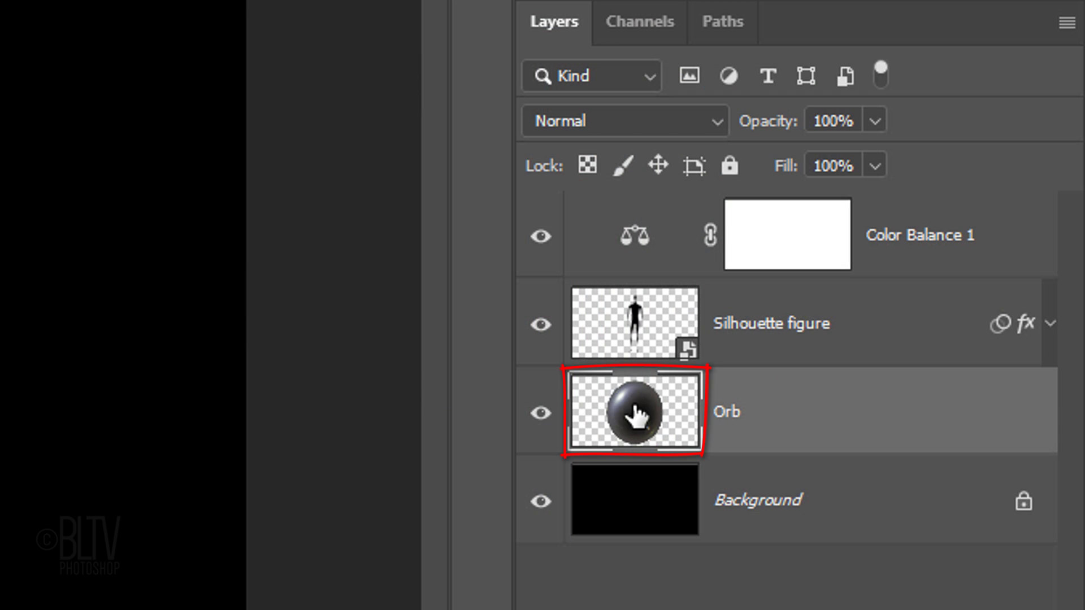
Move the Orb layer above Color Balance 1 and set its blend mode to Screen
left_click_drag(637, 417, 627, 209)
left_click(617, 120)
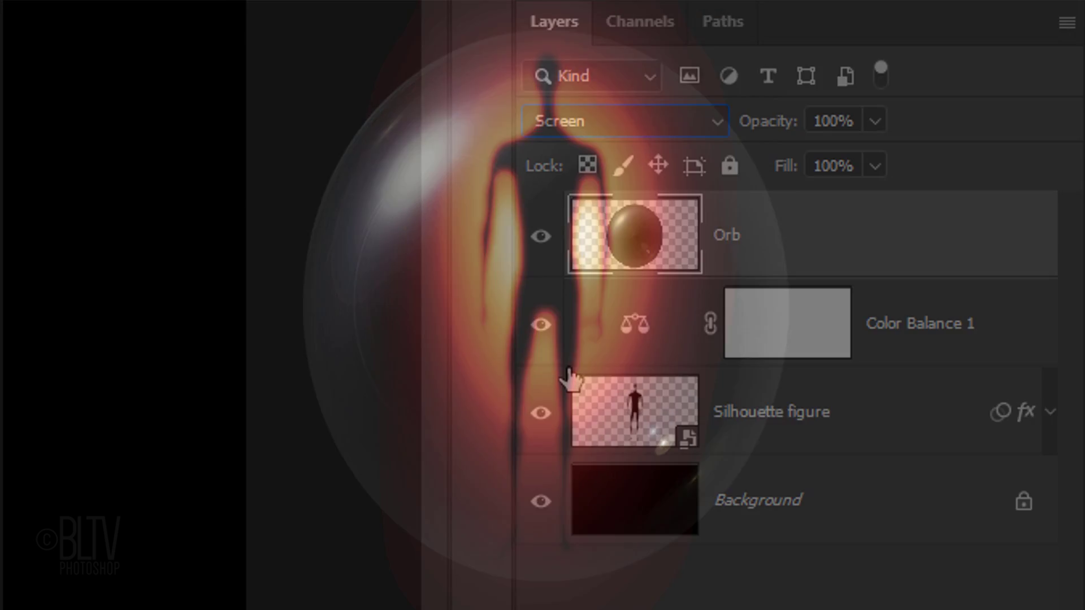
Split the Orb's Blend If This Layer black slider to 50/190 so dark tones fade out
double_click(632, 240)
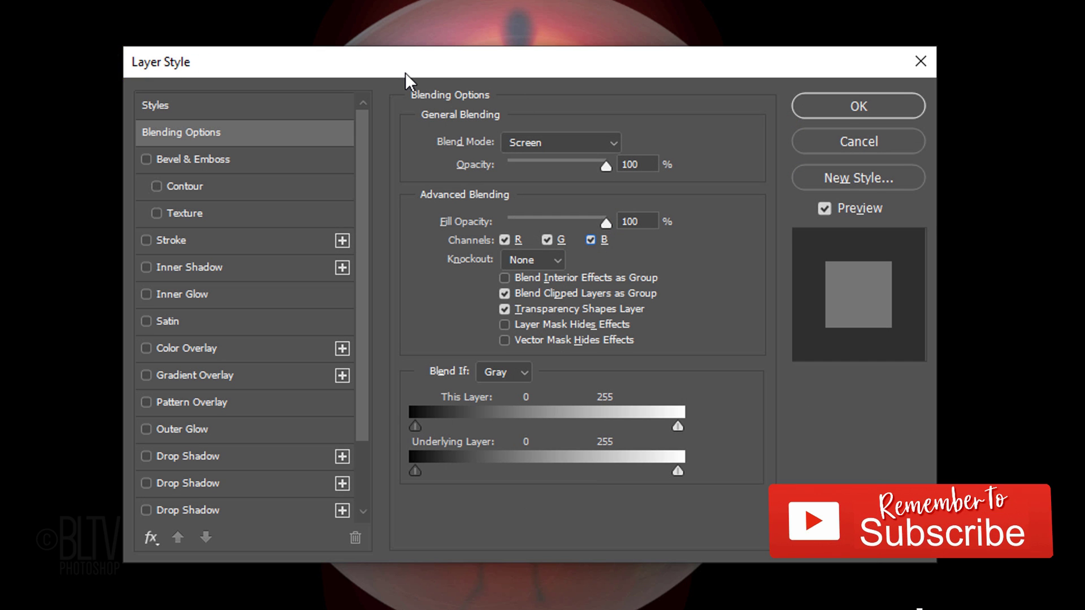
left_click_drag(404, 72, 835, 76)
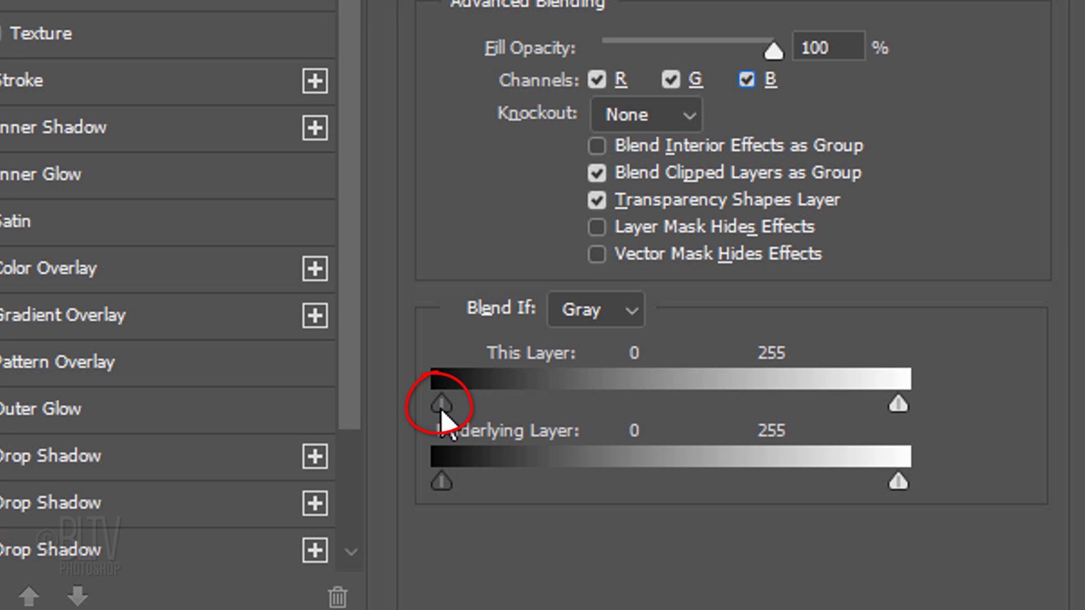
mouse_move(443, 411)
left_mouse_down()
mouse_move(533, 407)
mouse_move(440, 404)
mouse_move(514, 397)
left_mouse_up()
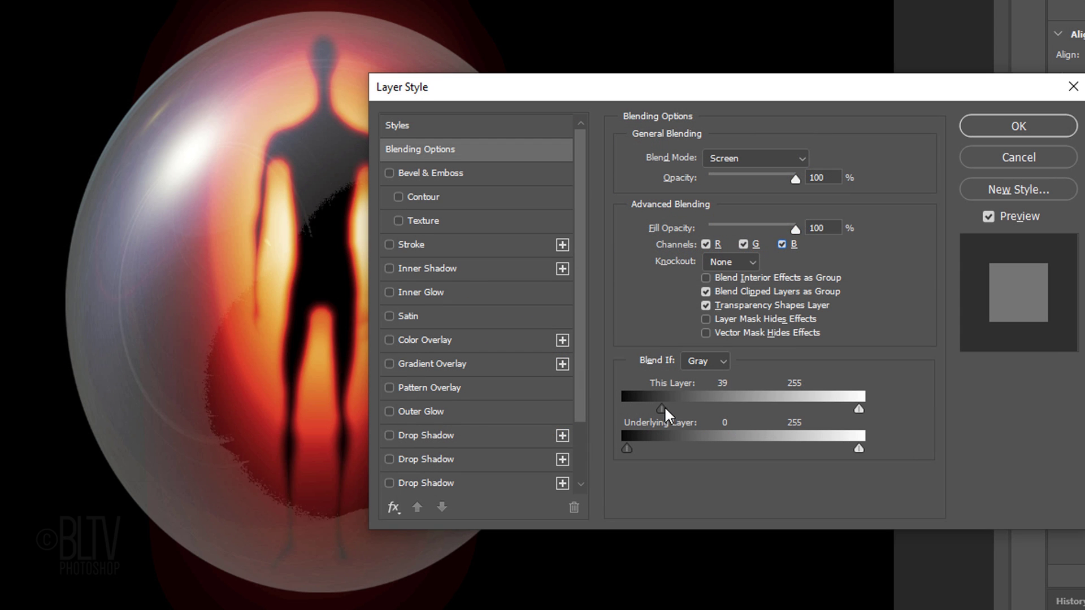
left_click_drag(661, 408, 673, 408)
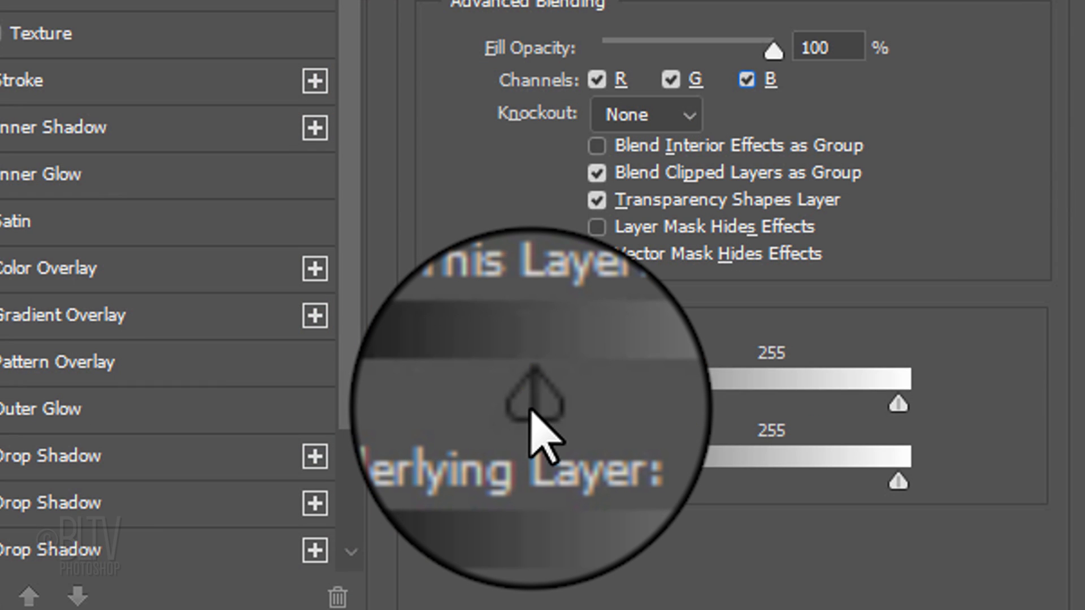
mouse_move(531, 401)
left_mouse_down()
mouse_move(552, 413)
mouse_move(785, 401)
mouse_move(529, 404)
mouse_move(657, 399)
mouse_move(802, 415)
left_mouse_up()
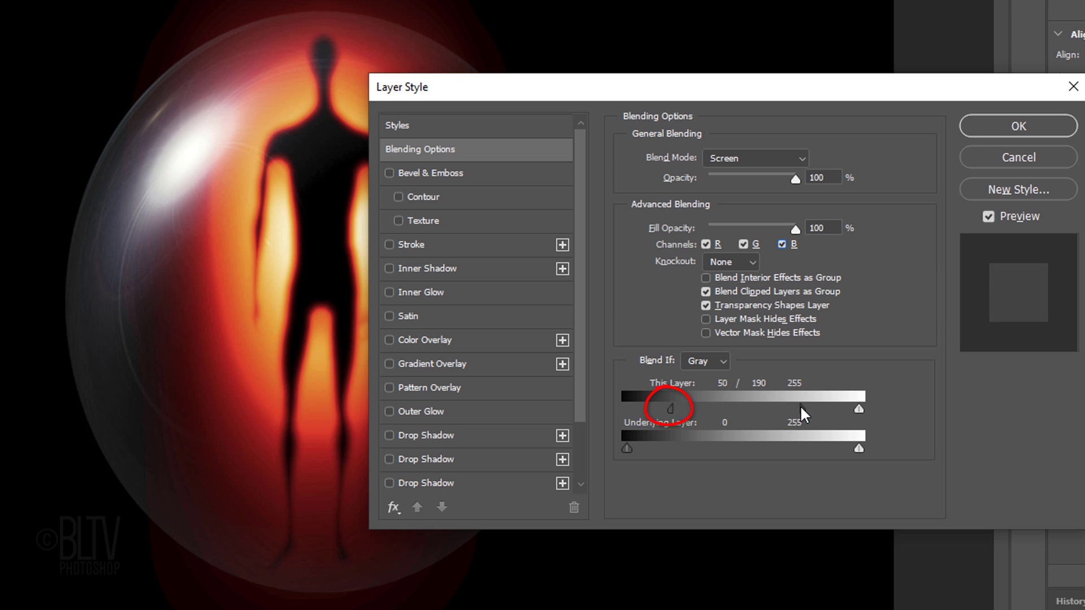
left_click(1004, 125)
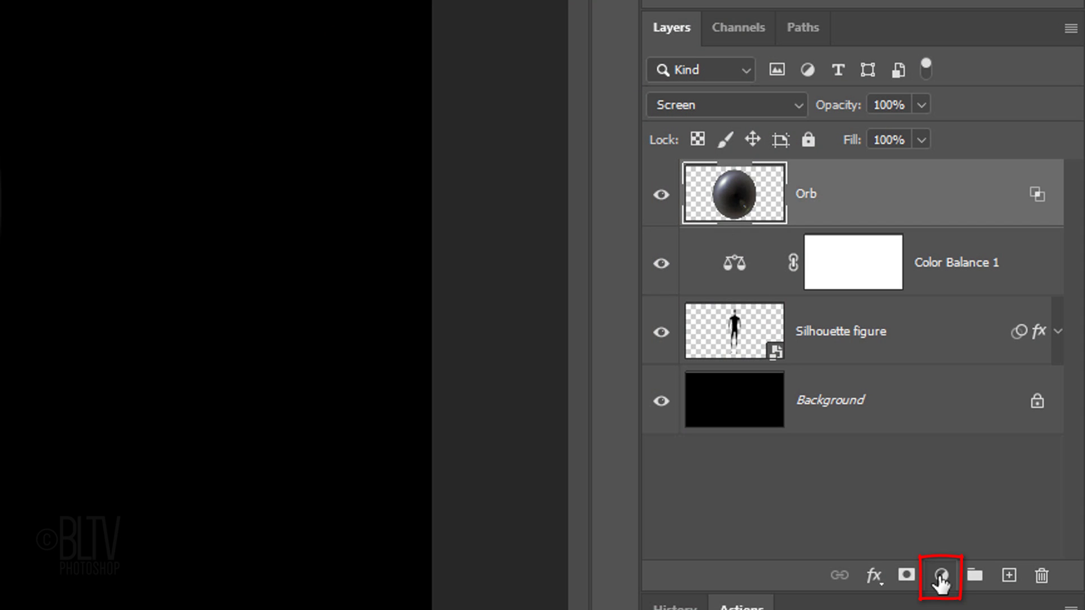
Add a Hue/Saturation layer clipped to Orb, colorized with Hue 30 and Saturation 100
left_click(941, 575)
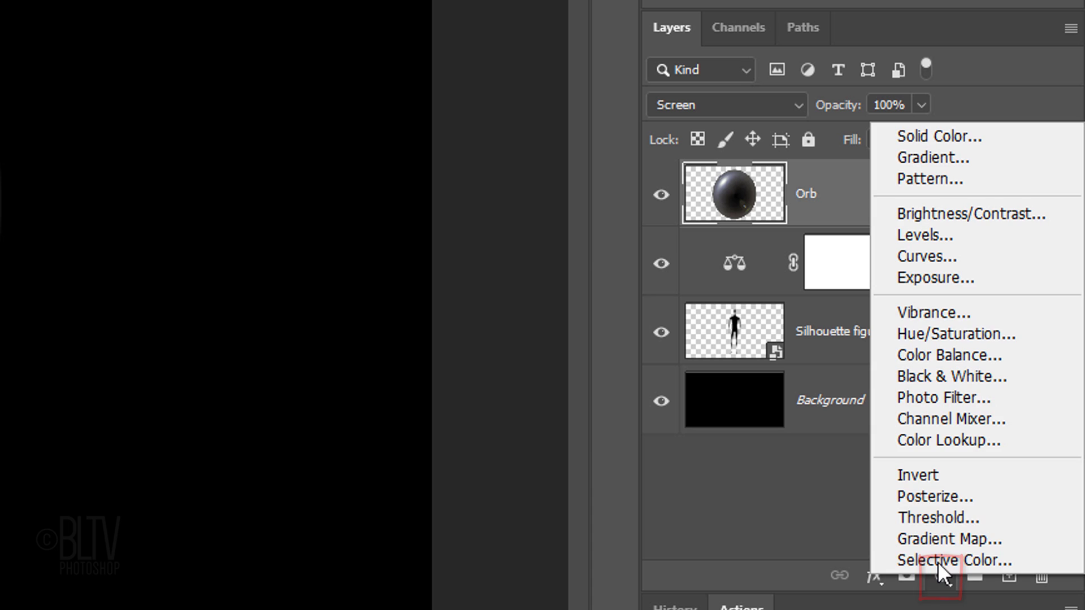
left_click(938, 330)
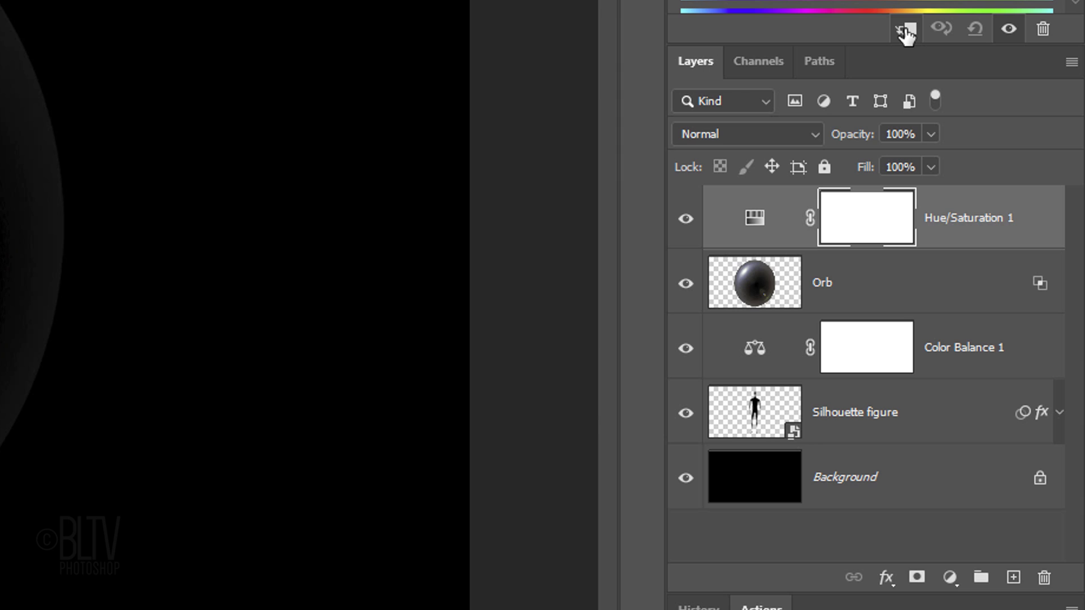
left_click(904, 31)
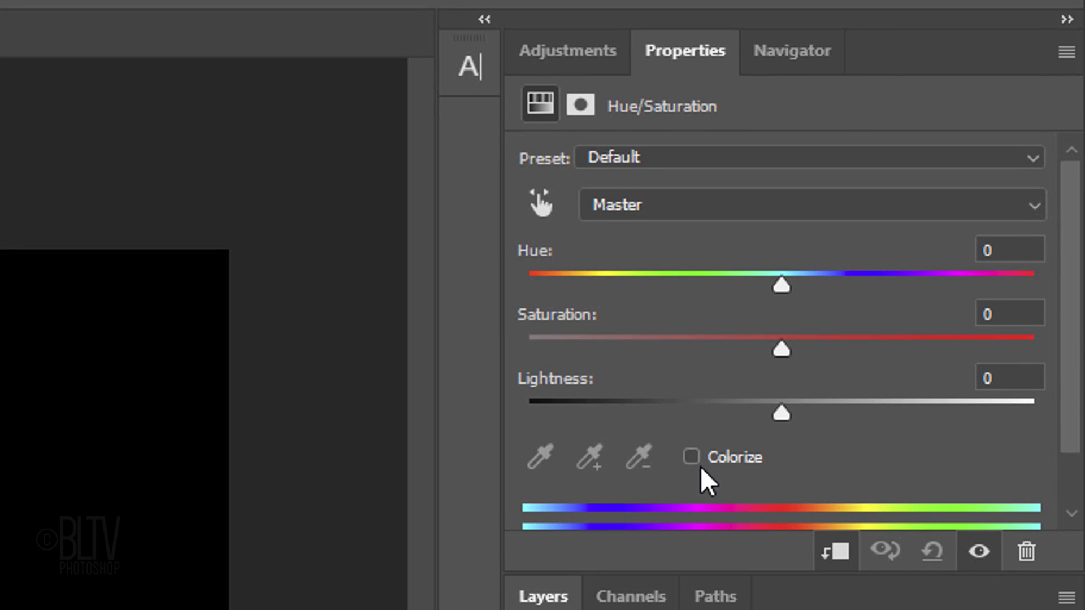
left_click(719, 326)
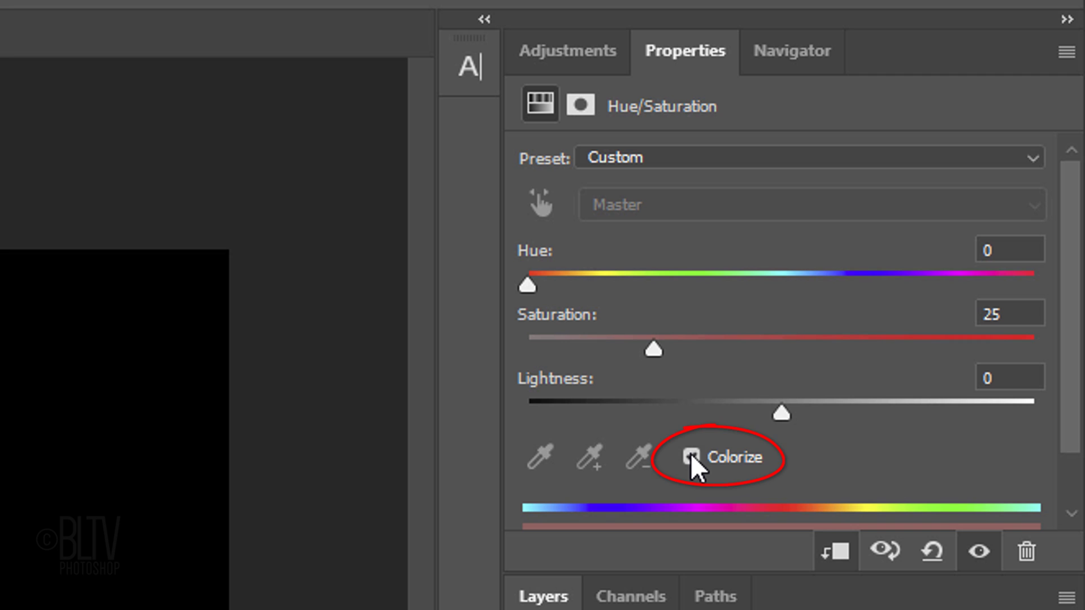
left_click(993, 249)
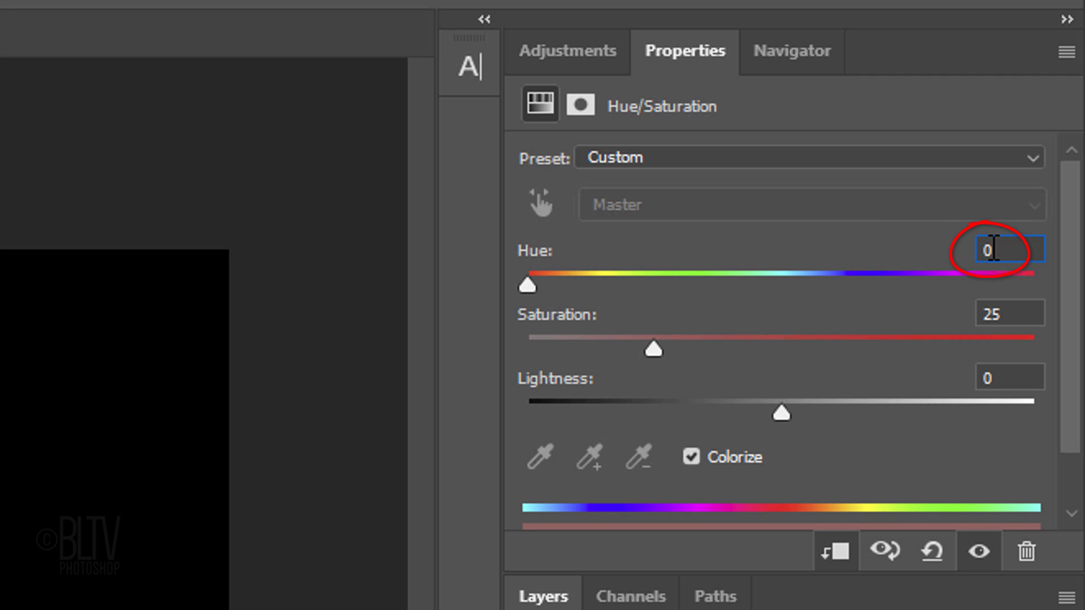
type("30")
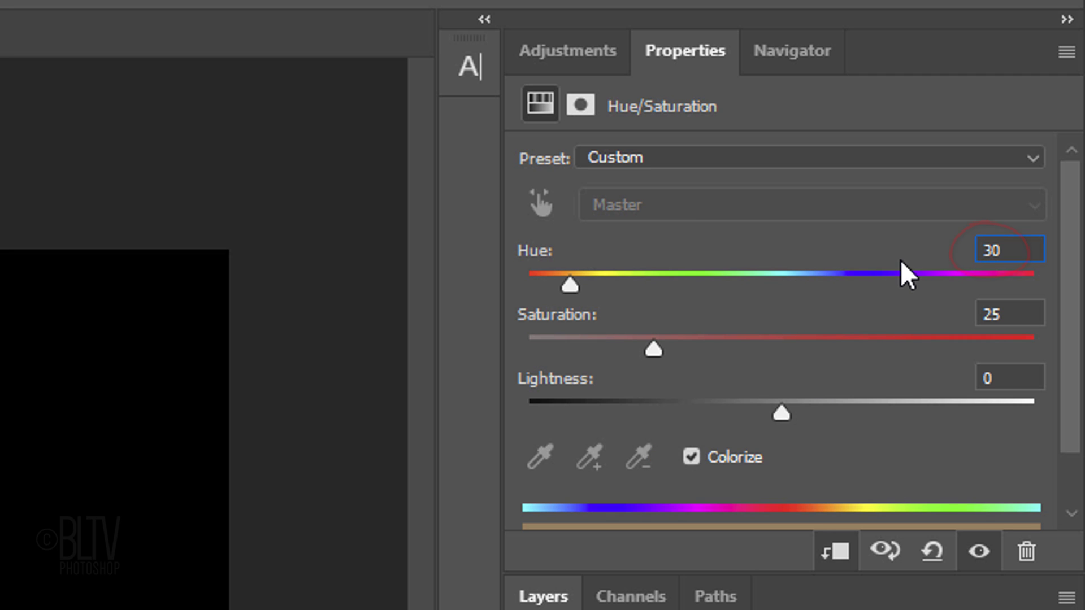
left_click(1010, 314)
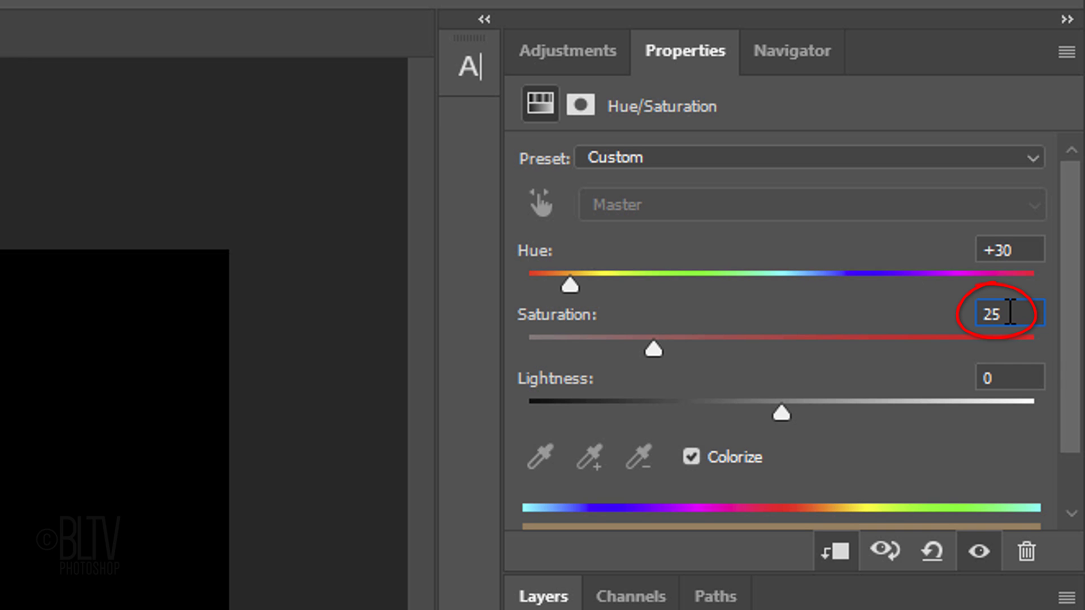
type("100")
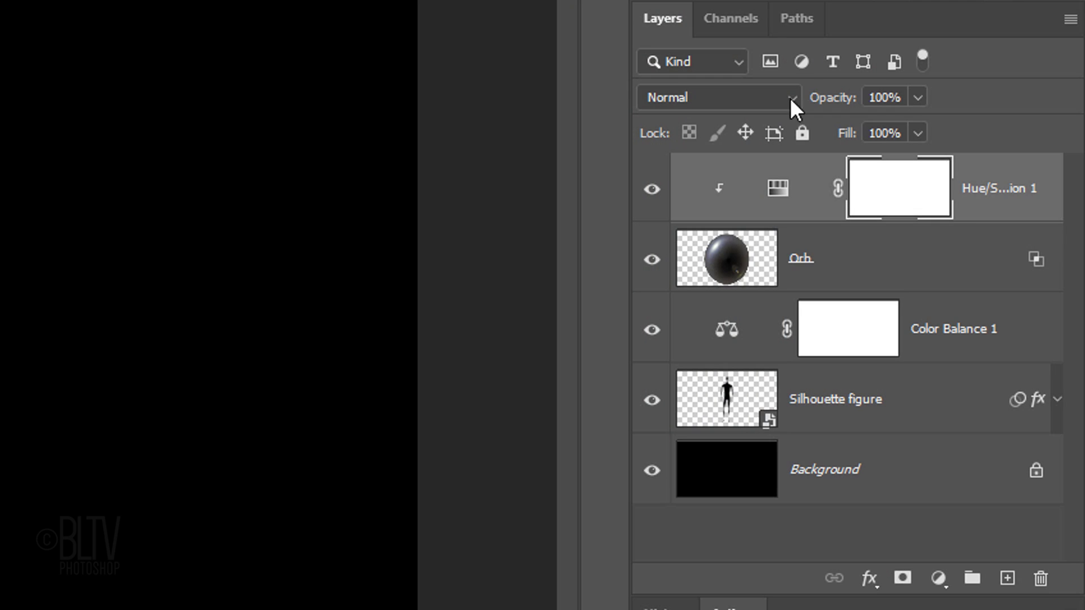
Add an Outer Glow layer style to the Orb layer with a pure red glow colour
left_click(726, 263)
double_click(726, 266)
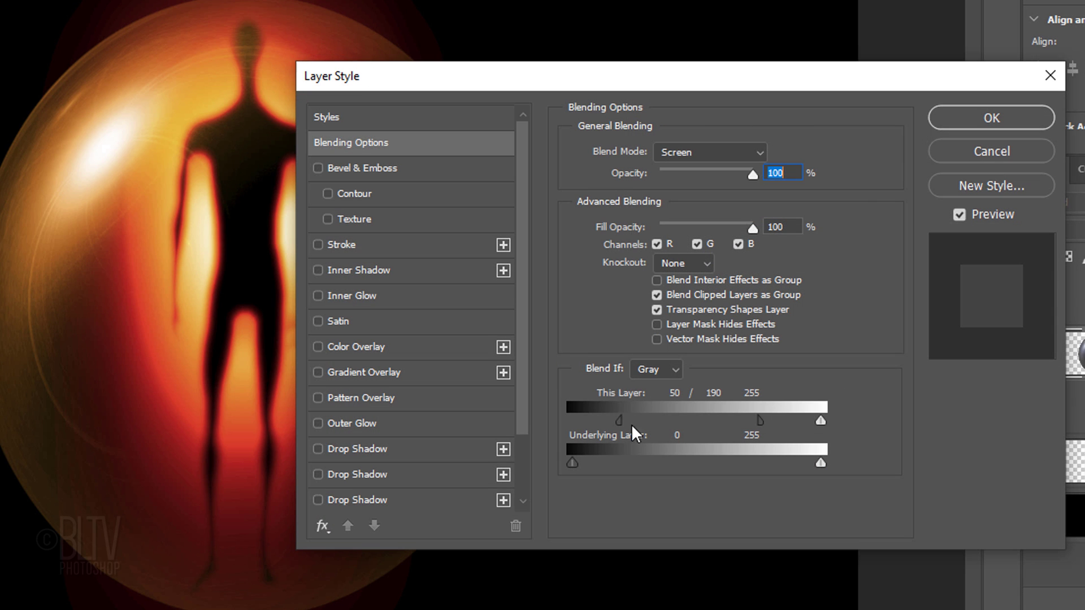
left_click(355, 423)
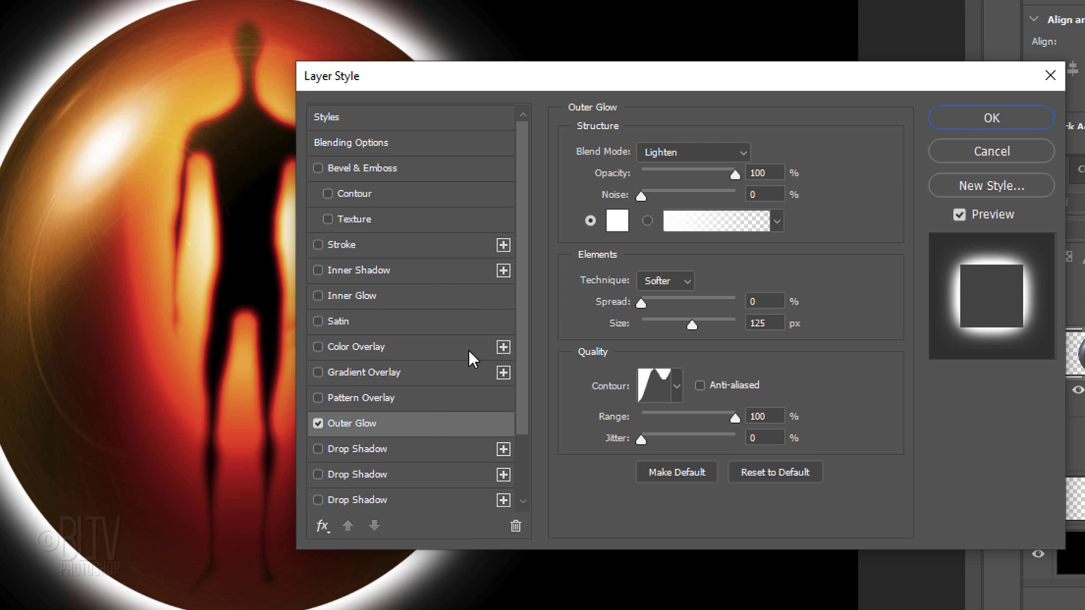
left_click(615, 220)
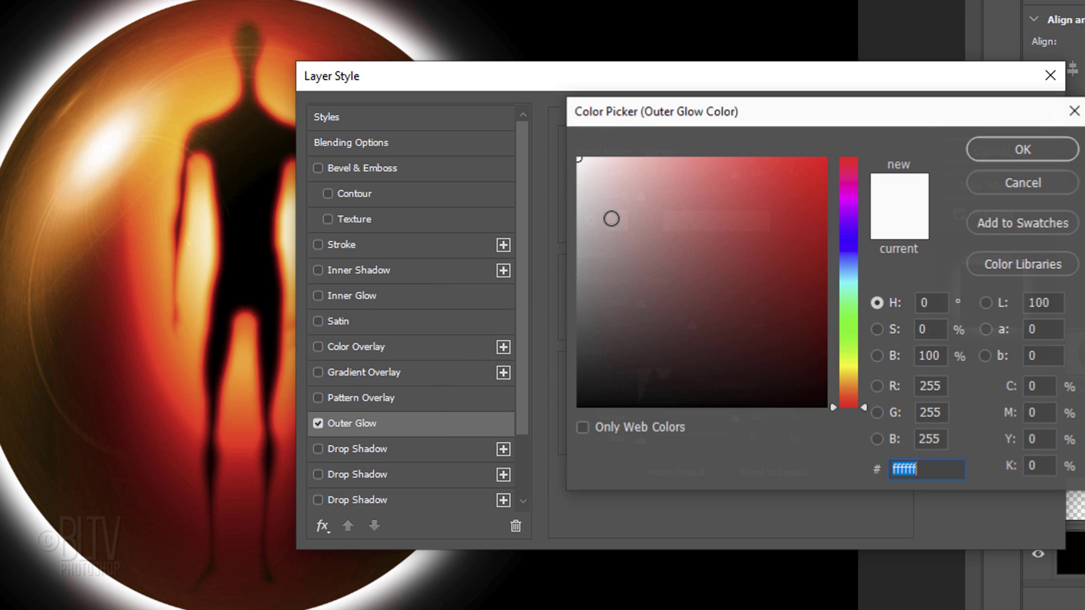
left_click_drag(814, 166, 890, 143)
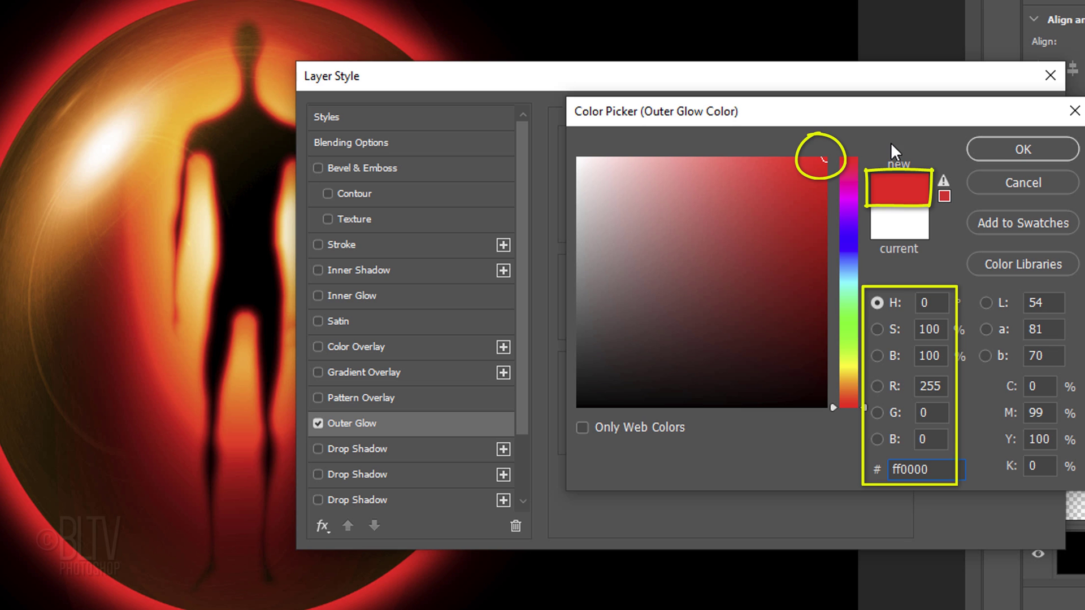
left_click(1004, 150)
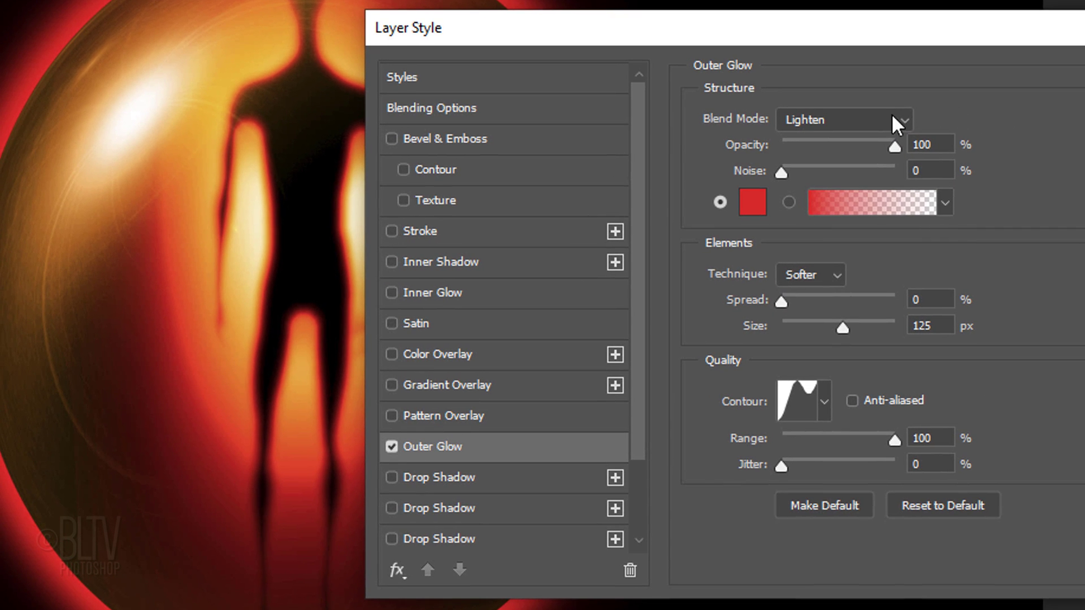
Set the glow to Normal mode, 20% opacity, 10% spread and Cove - Shallow contour, then apply
left_click(699, 152)
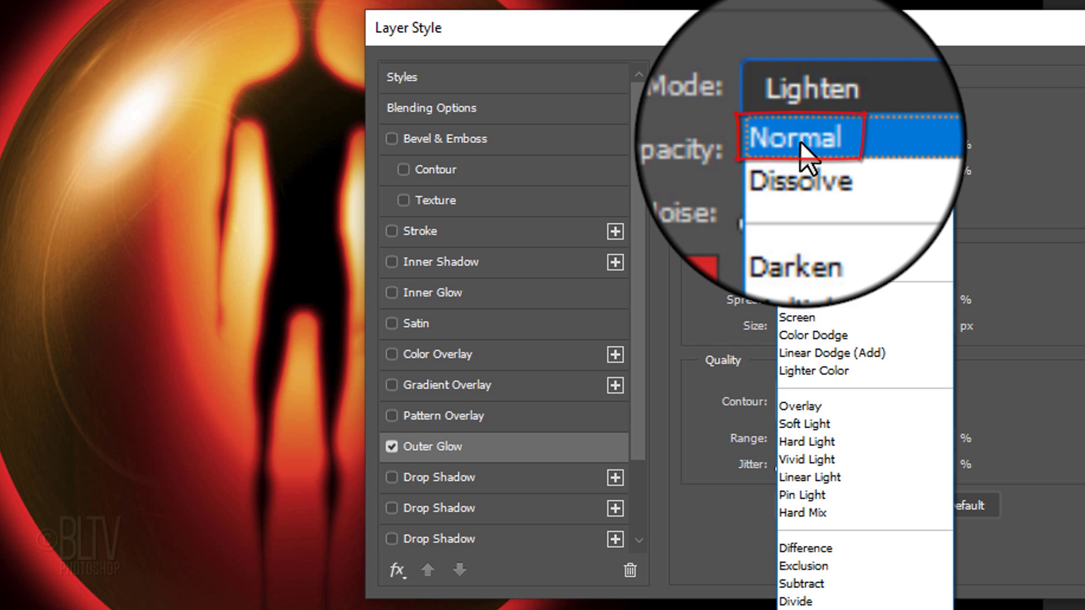
left_click(800, 141)
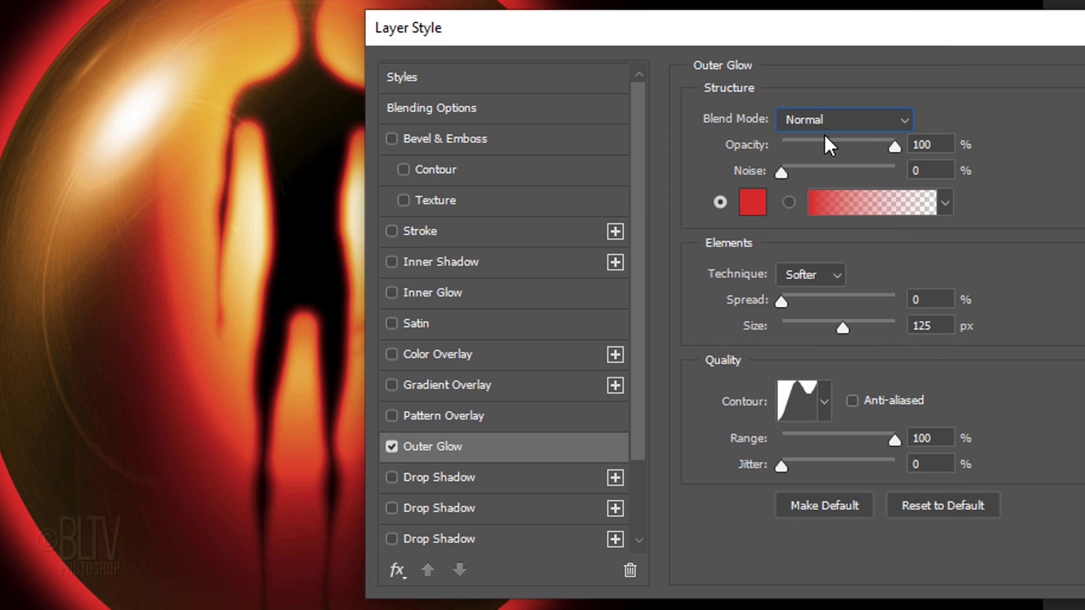
key("Tab")
type("20")
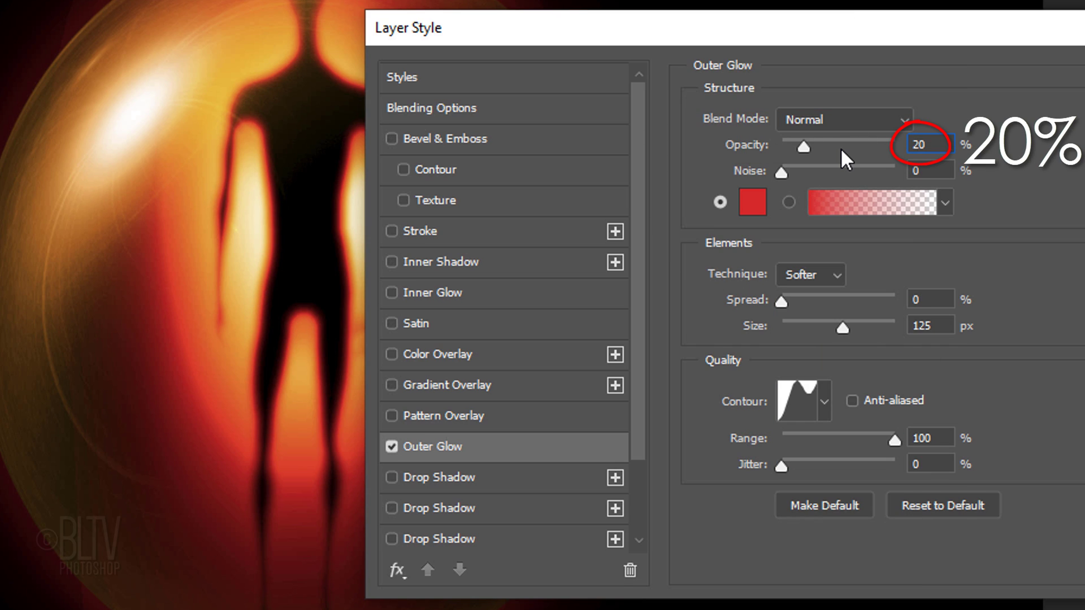
left_click(921, 299)
type("10")
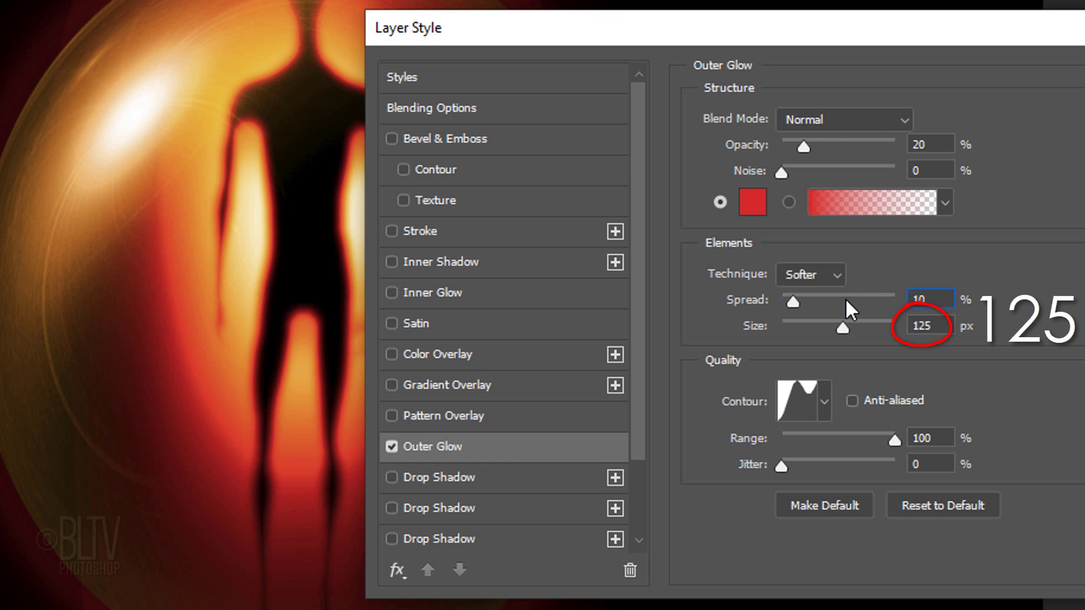
left_click(825, 399)
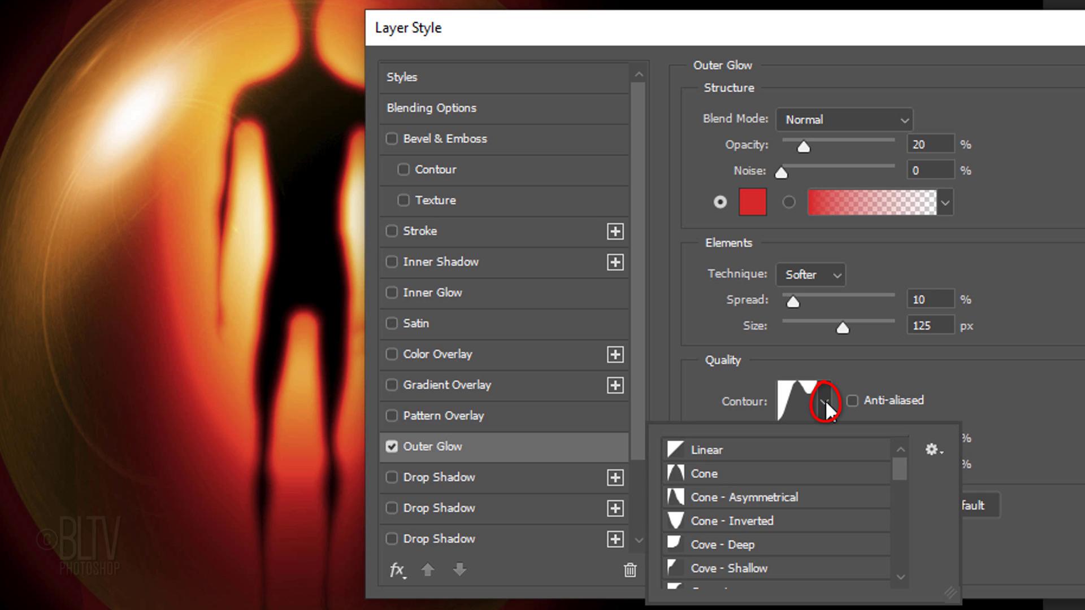
left_click(751, 568)
left_click(984, 395)
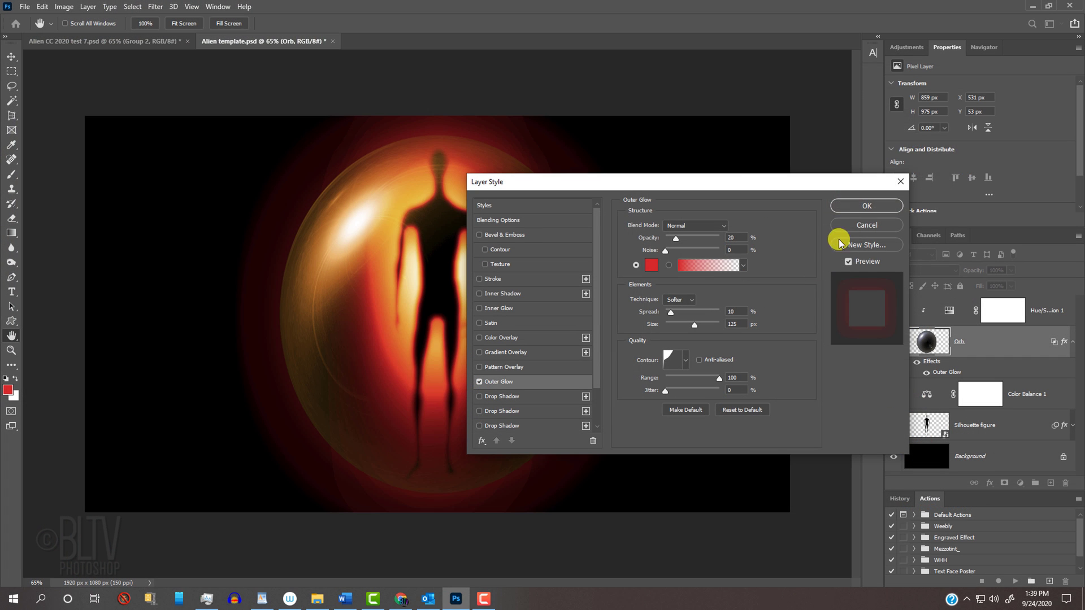
left_click(865, 205)
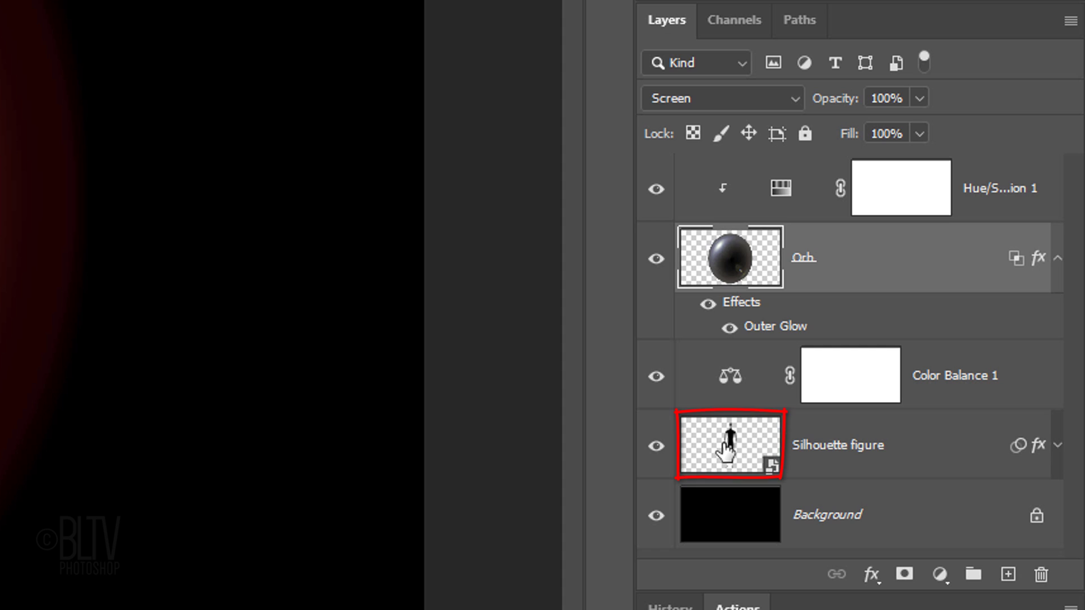
Add a new empty layer above Silhouette figure and make white the foreground colour
left_click(730, 448)
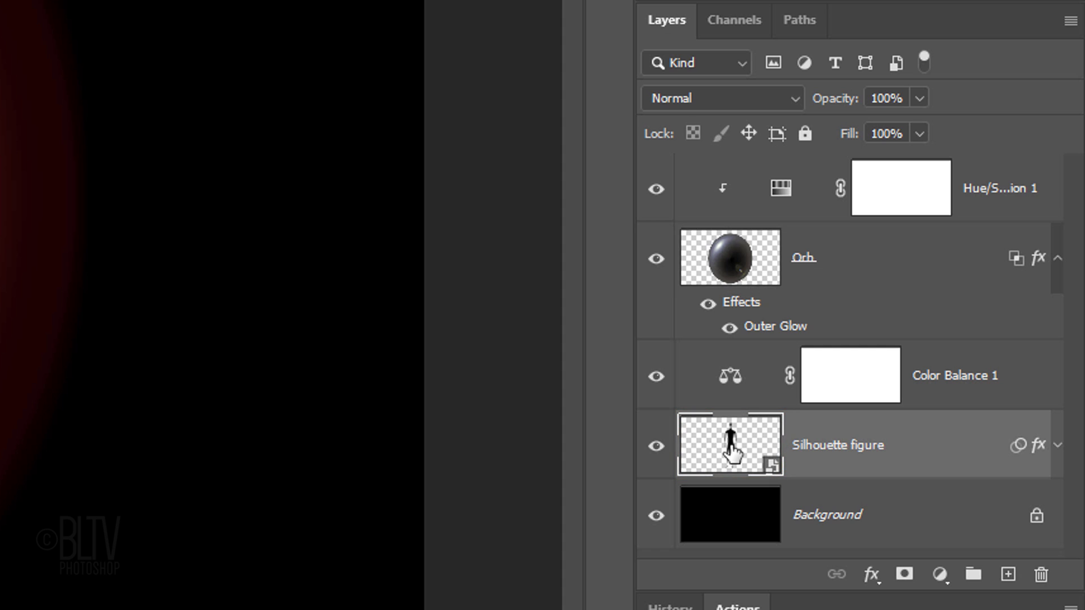
left_click(1006, 577)
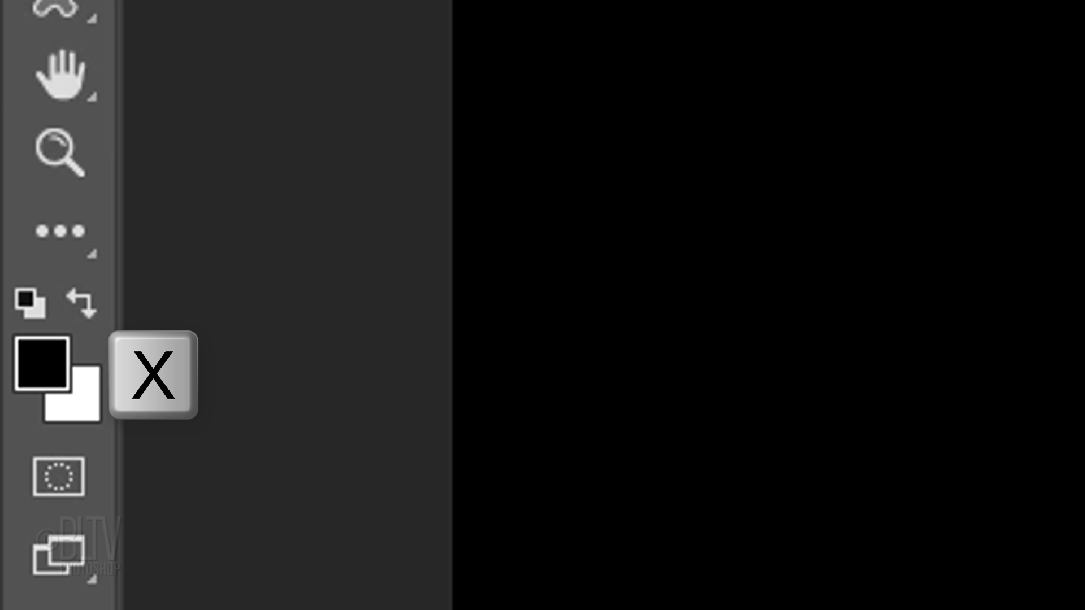
key("x")
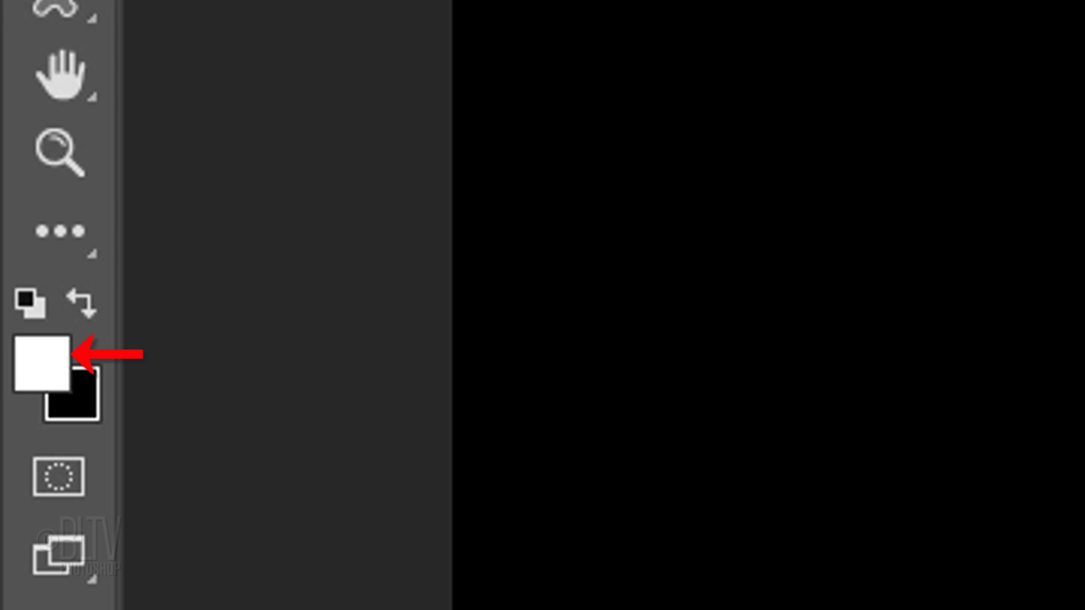
Paint a white glow with the General Brushes Soft Round brush and stretch it taller around the figure
right_click(48, 212)
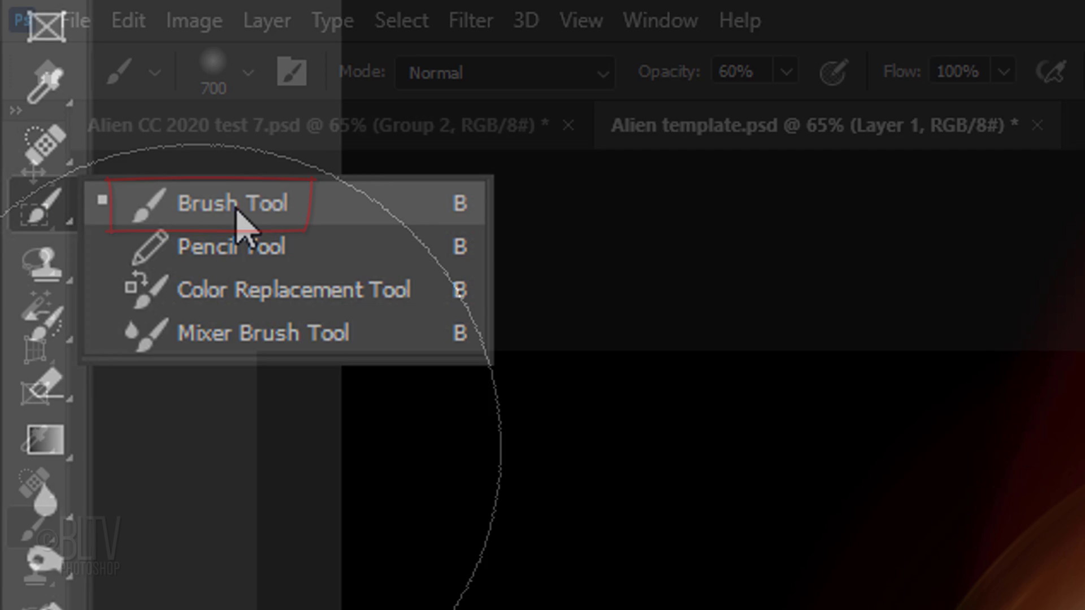
left_click(237, 214)
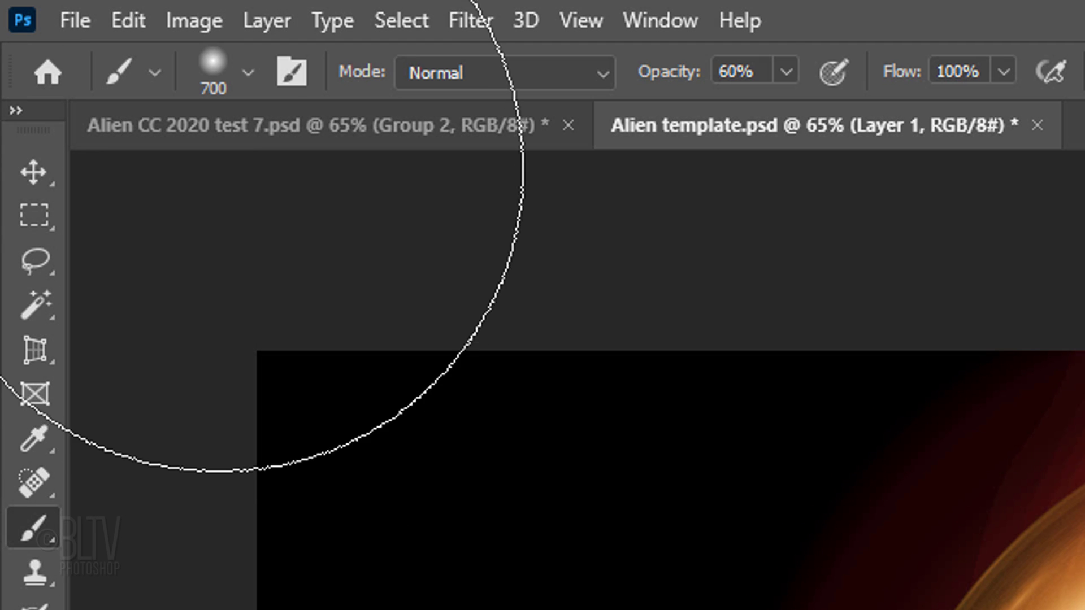
left_click(248, 73)
left_click(73, 332)
left_click(65, 401)
left_click(182, 455)
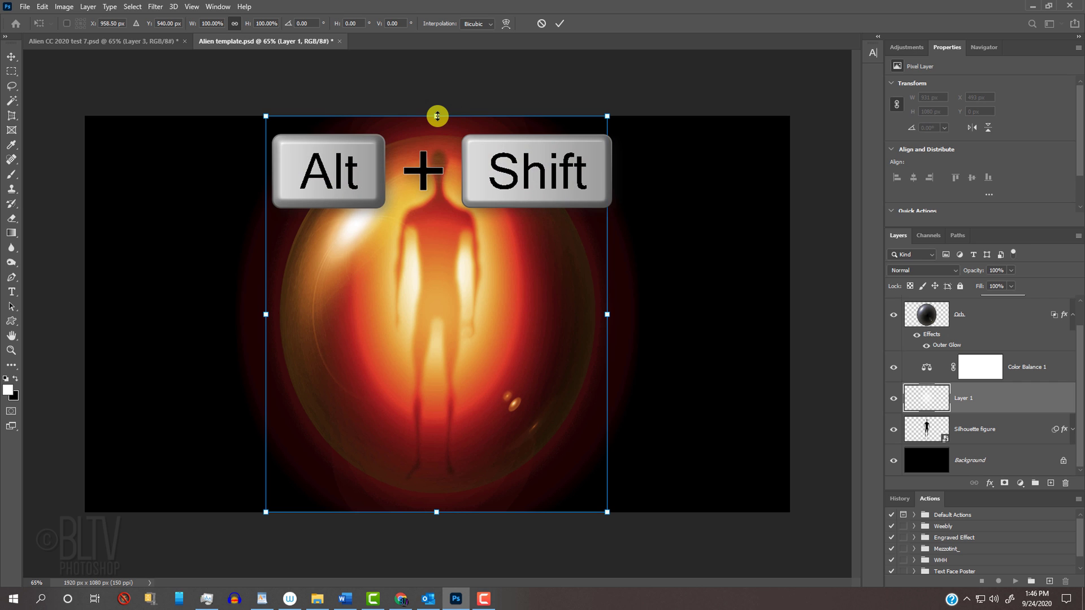
left_click_drag(438, 115, 440, 66)
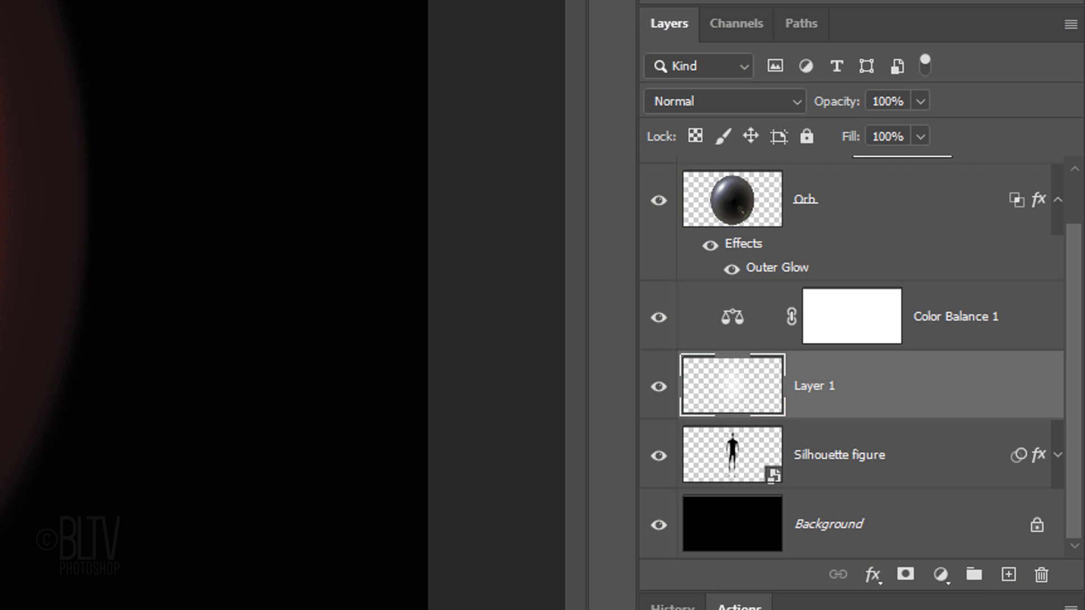
Duplicate the glow, move the copy below Silhouette figure, group it, and set Group 1 opacity to 18%
key("ctrl+j")
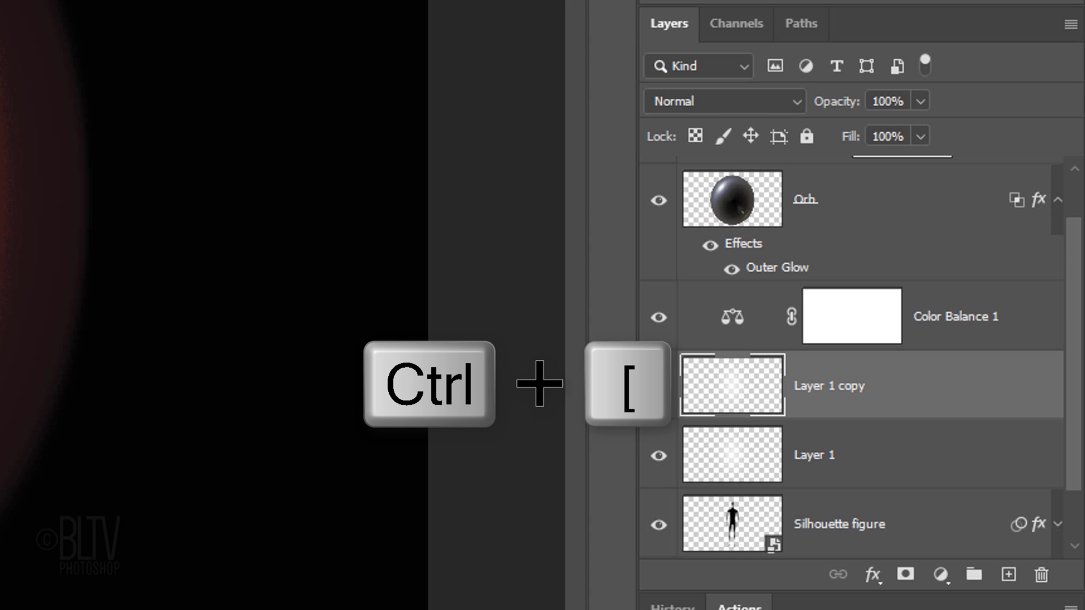
key("ctrl+bracketleft")
key("ctrl+bracketleft")
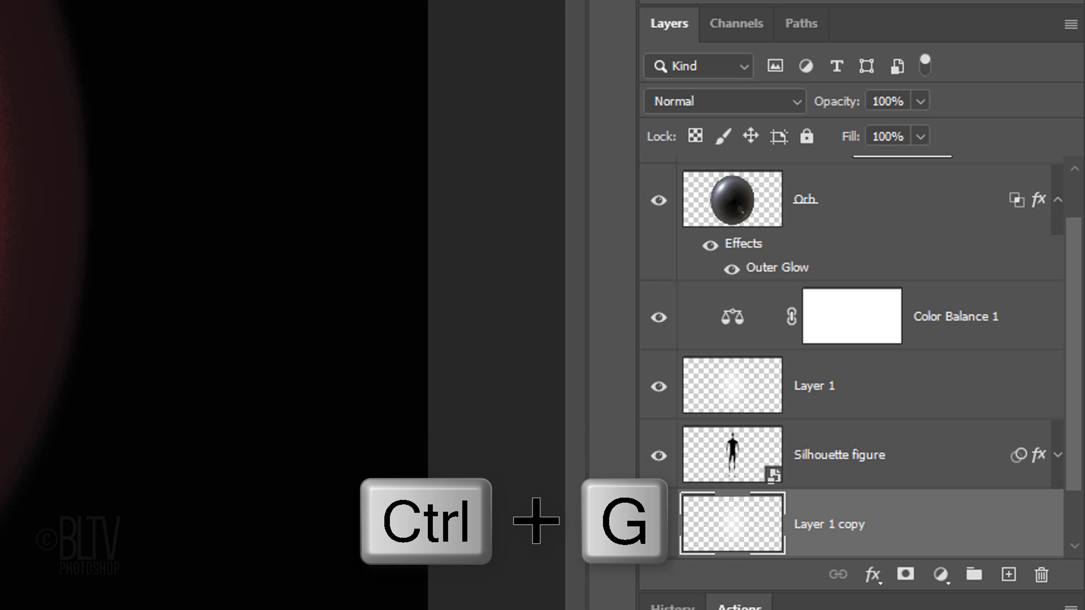
key("ctrl+g")
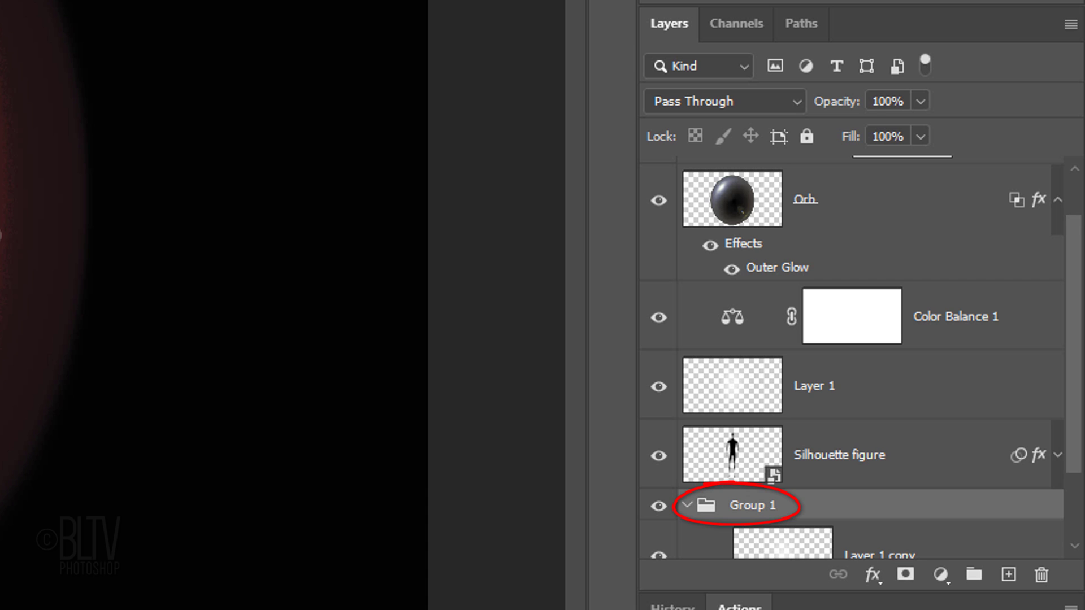
left_click_drag(1071, 410, 1072, 472)
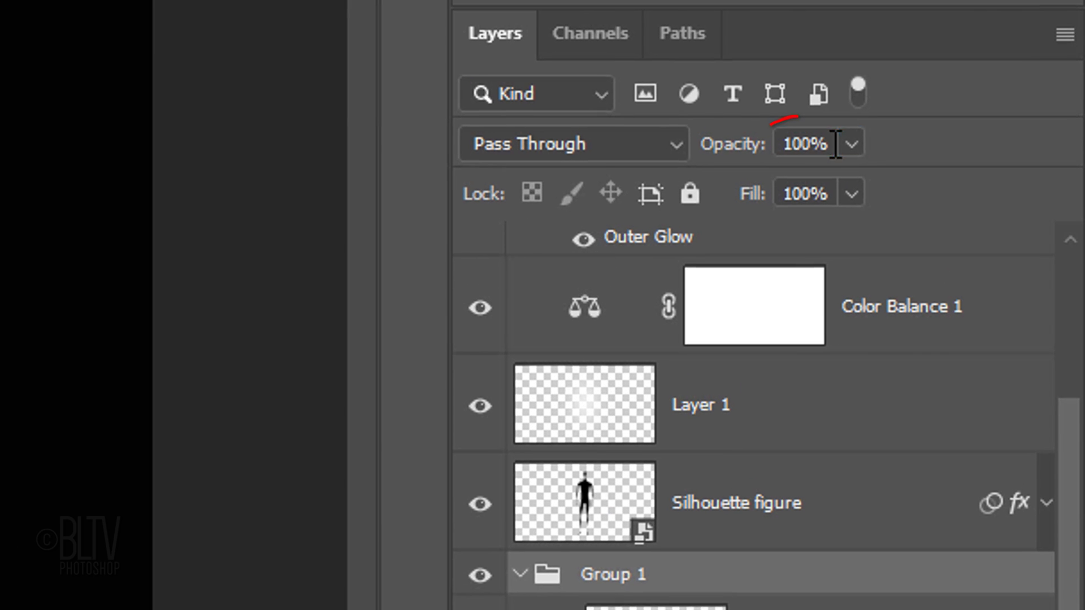
left_click(836, 145)
type("18")
key("Return")
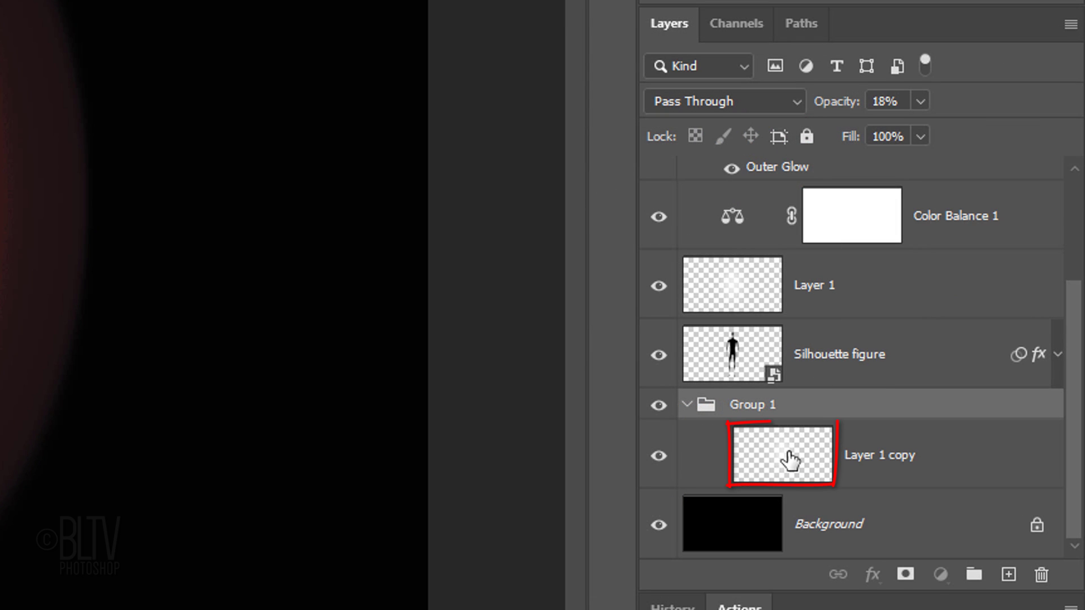
Squash Layer 1 copy symmetrically from its centre into a 114 px-tall horizontal streak
left_click(790, 460)
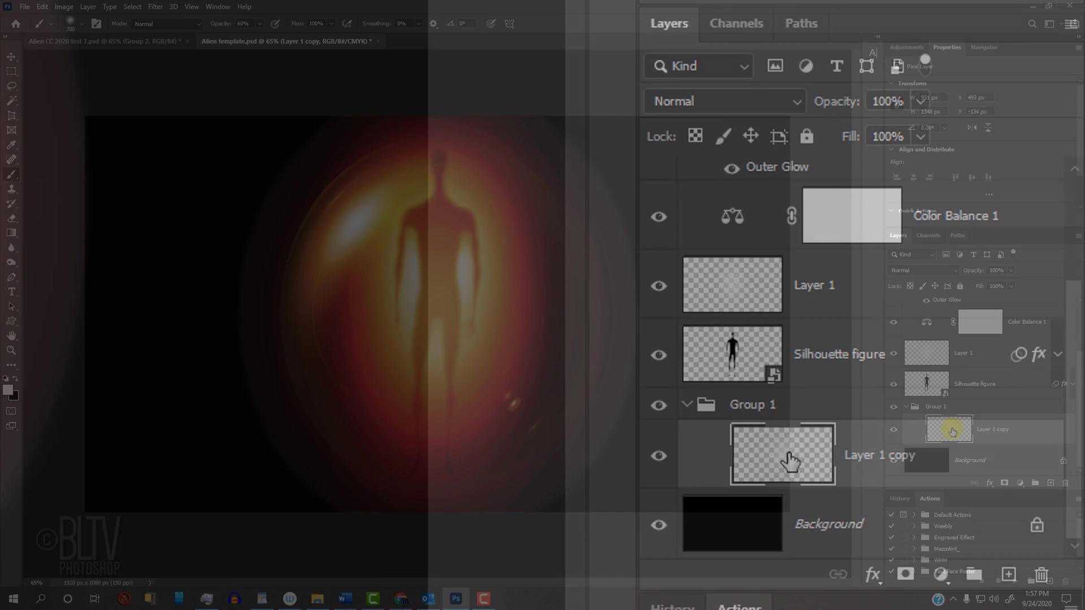
key("ctrl+t")
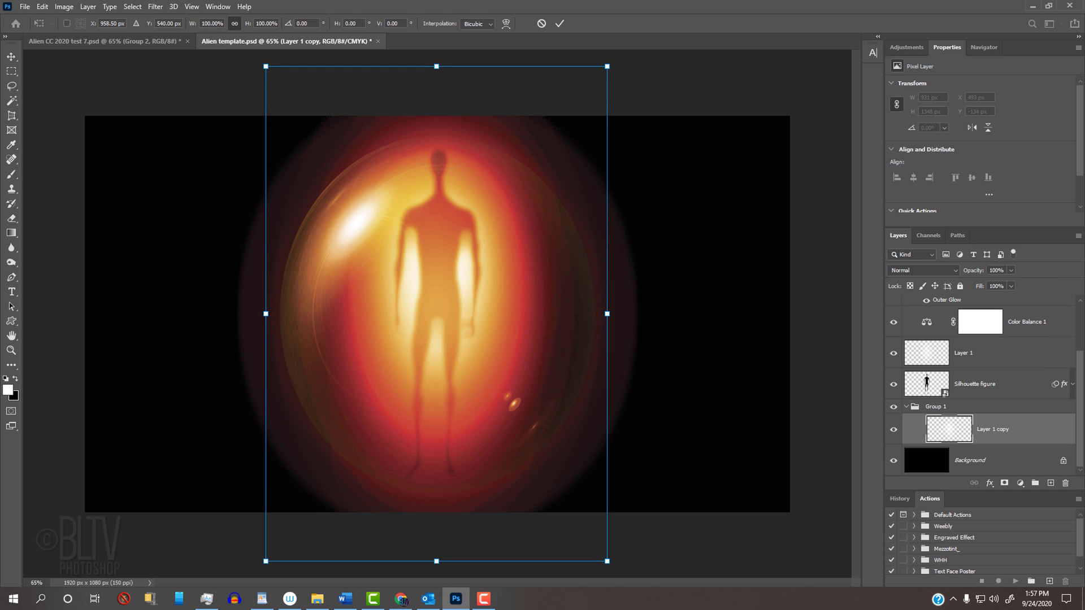
left_click(439, 66)
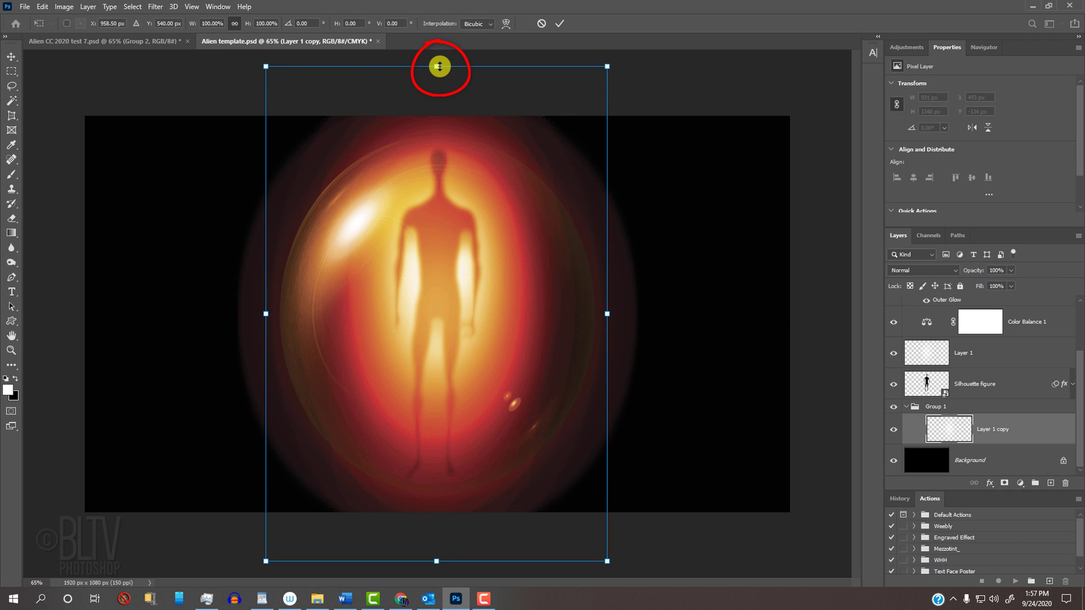
key("alt+shift")
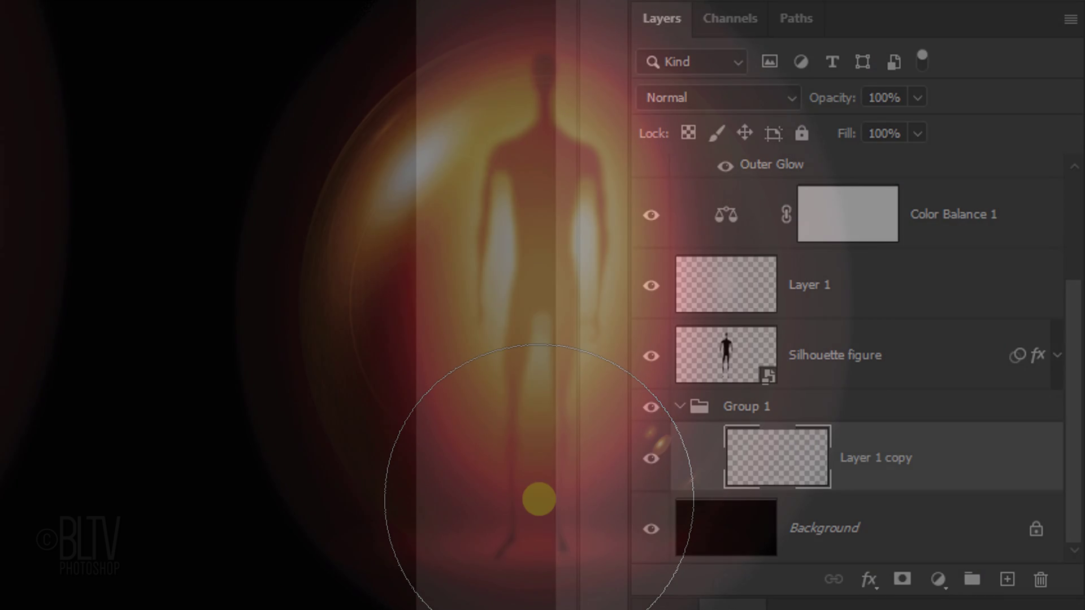
key("ctrl+j")
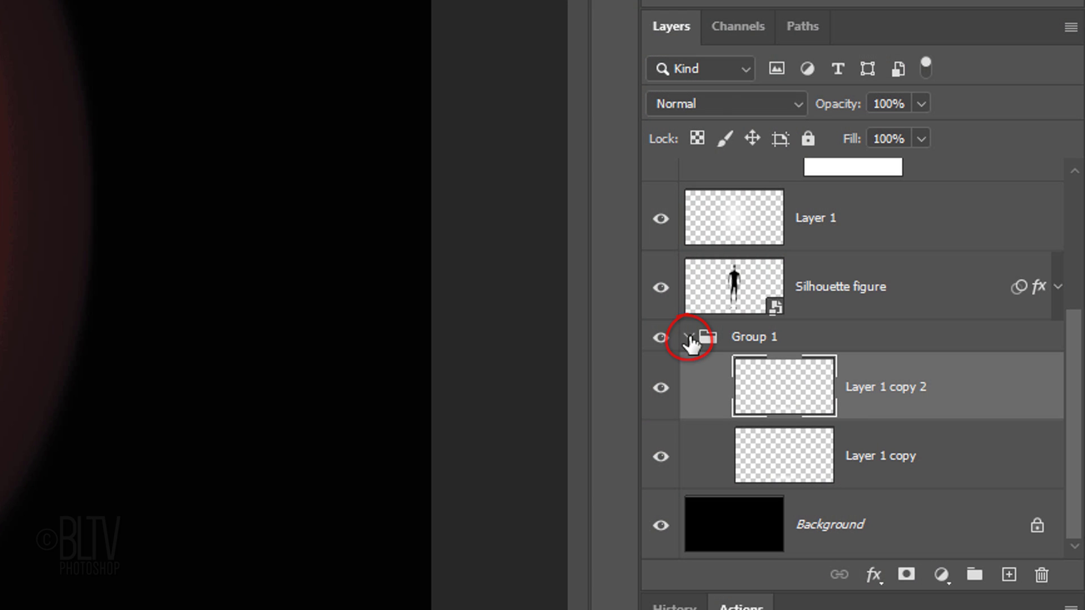
Collapse Group 1, select Hue/Saturation 1, and stamp all visible layers into Layer 2
left_click(689, 337)
left_click_drag(1075, 359, 1076, 213)
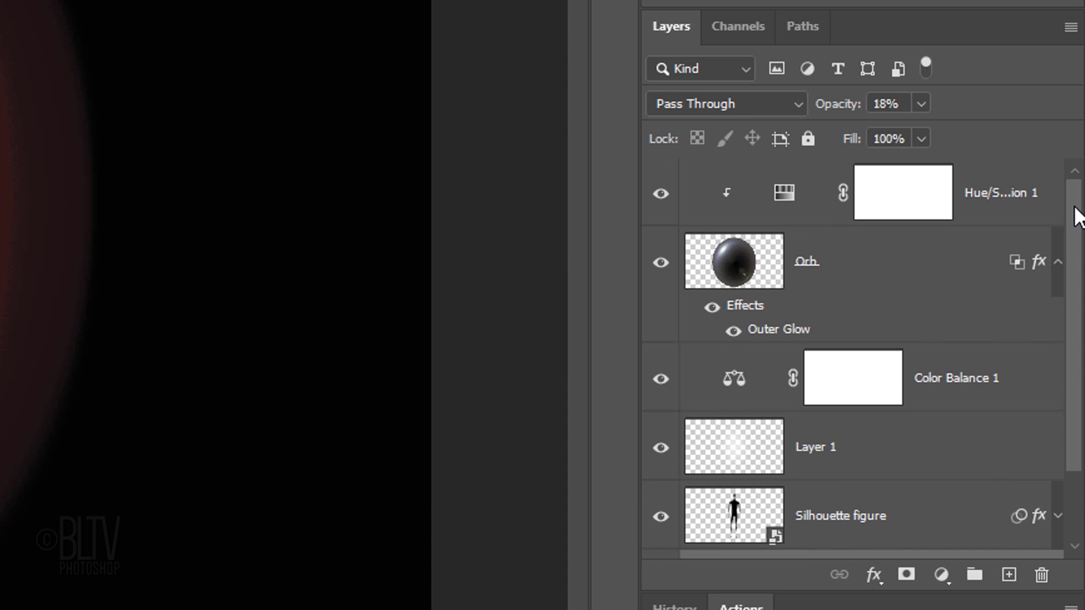
left_click(816, 202)
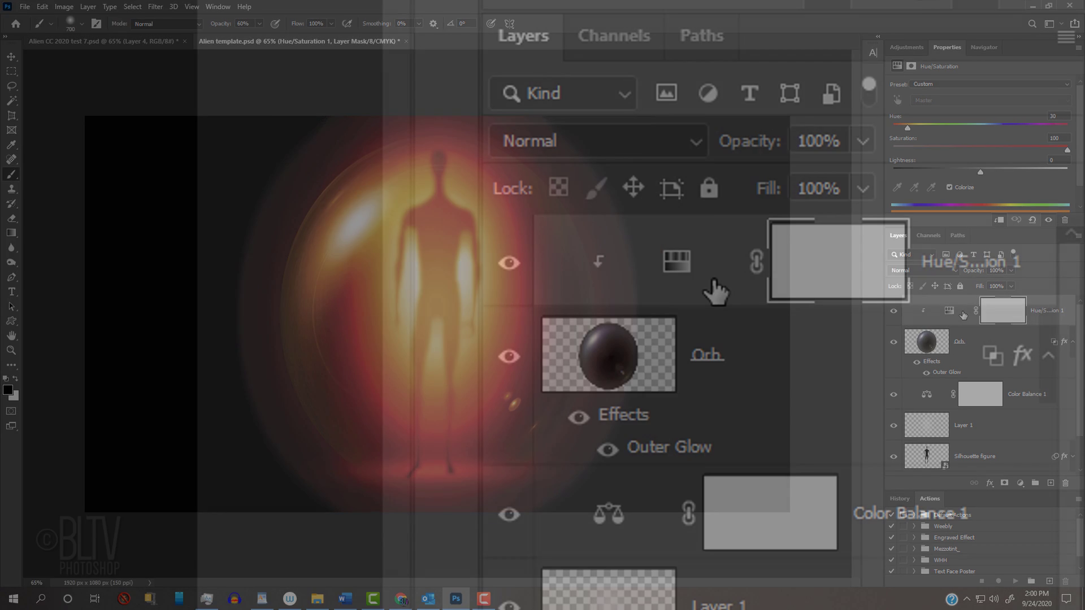
key("ctrl+shift+alt+e")
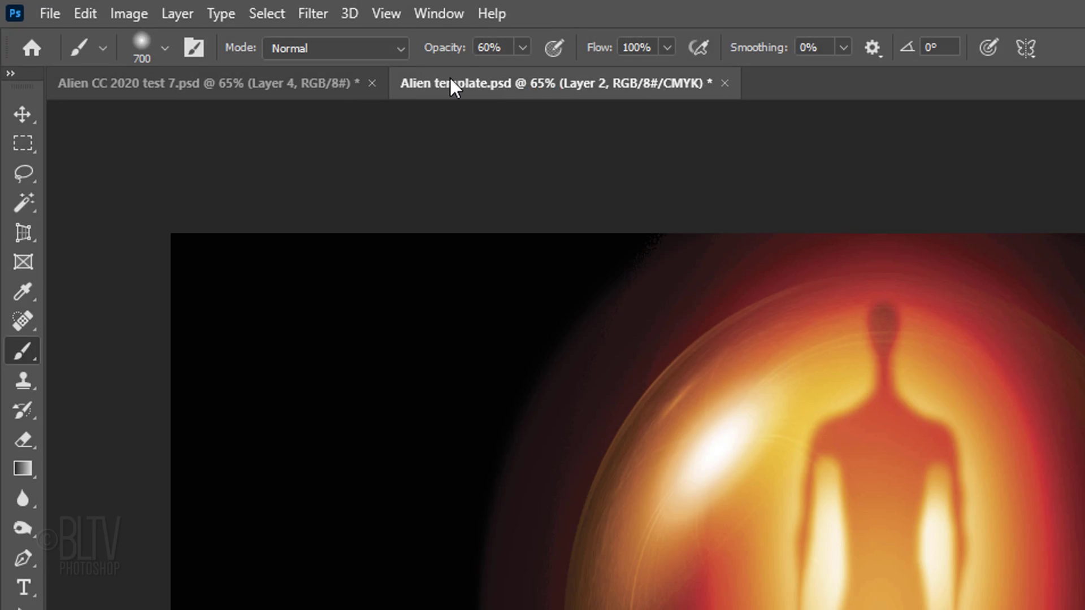
Apply Filter > Render > Lens Flare to Layer 2, centring the flare at the orb's upper left
left_click(312, 14)
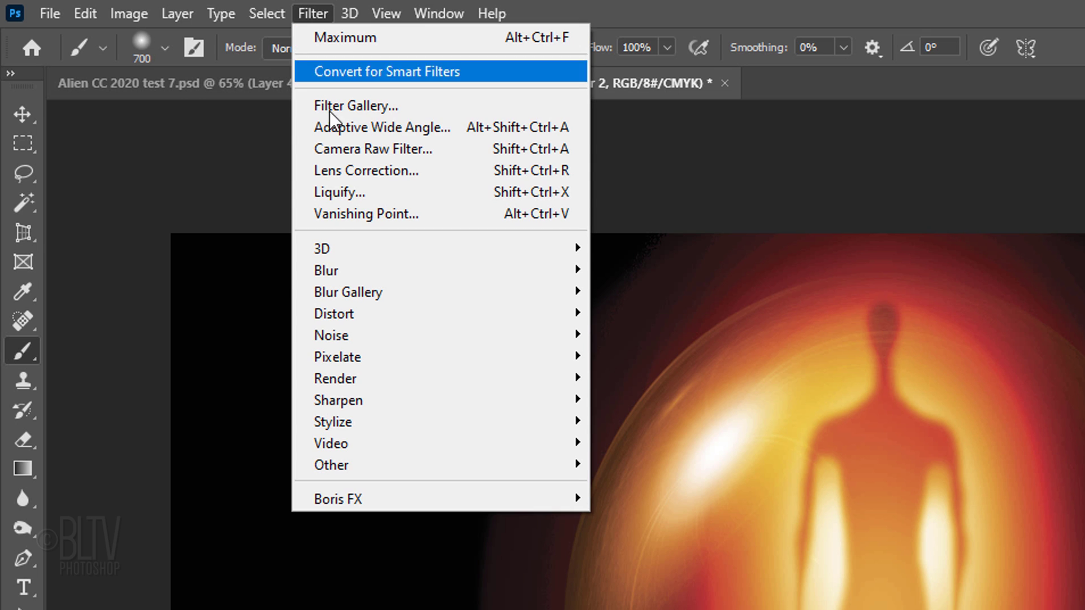
mouse_move(332, 378)
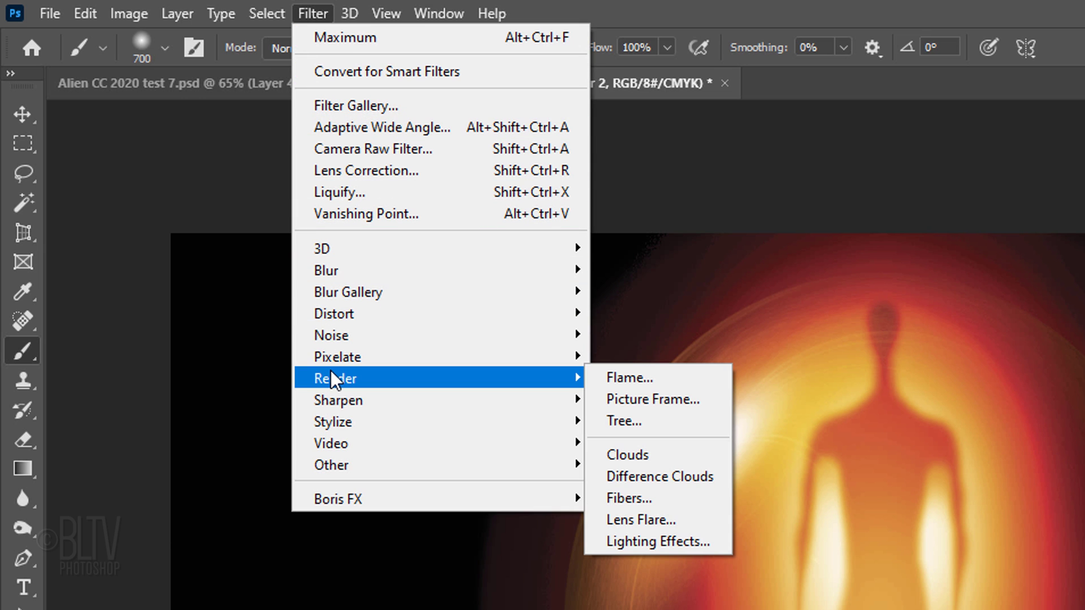
left_click(635, 520)
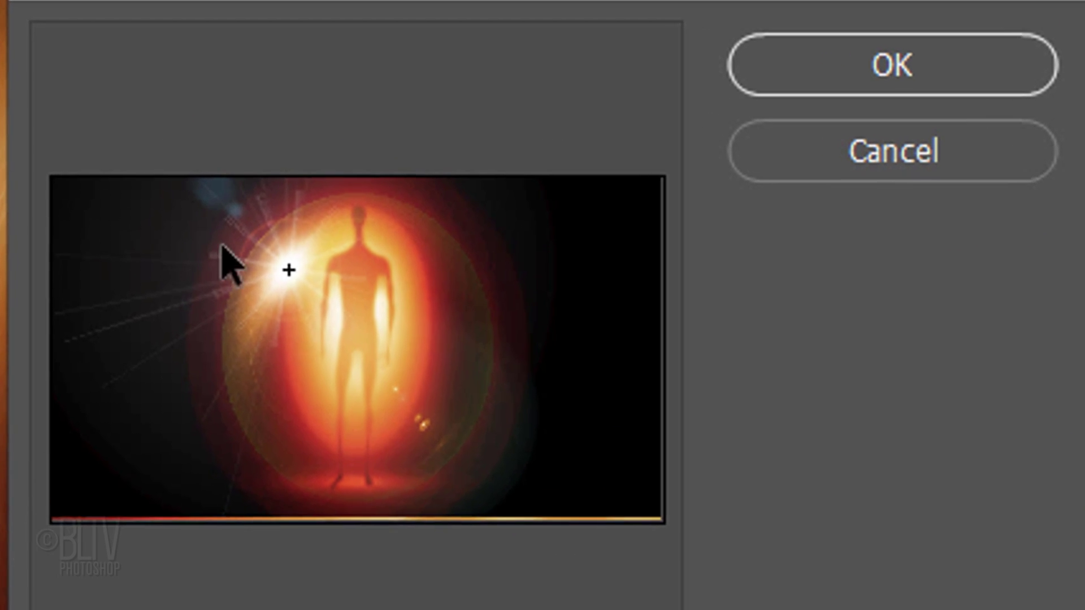
left_click_drag(222, 247, 281, 277)
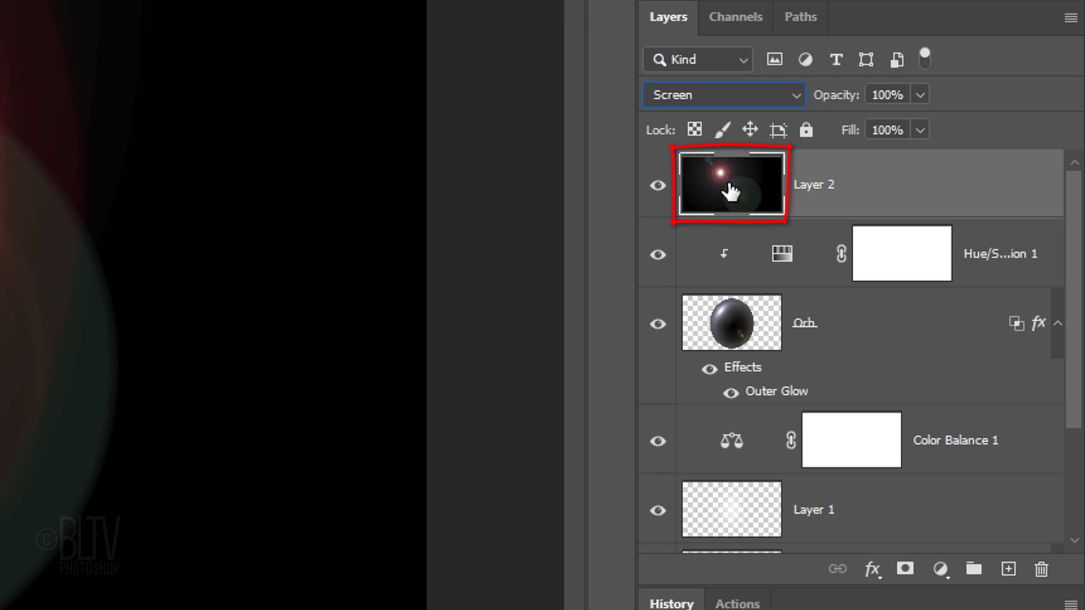
Split Layer 2's This Layer black Blend If slider to 40/89 so dark areas fade out
double_click(731, 192)
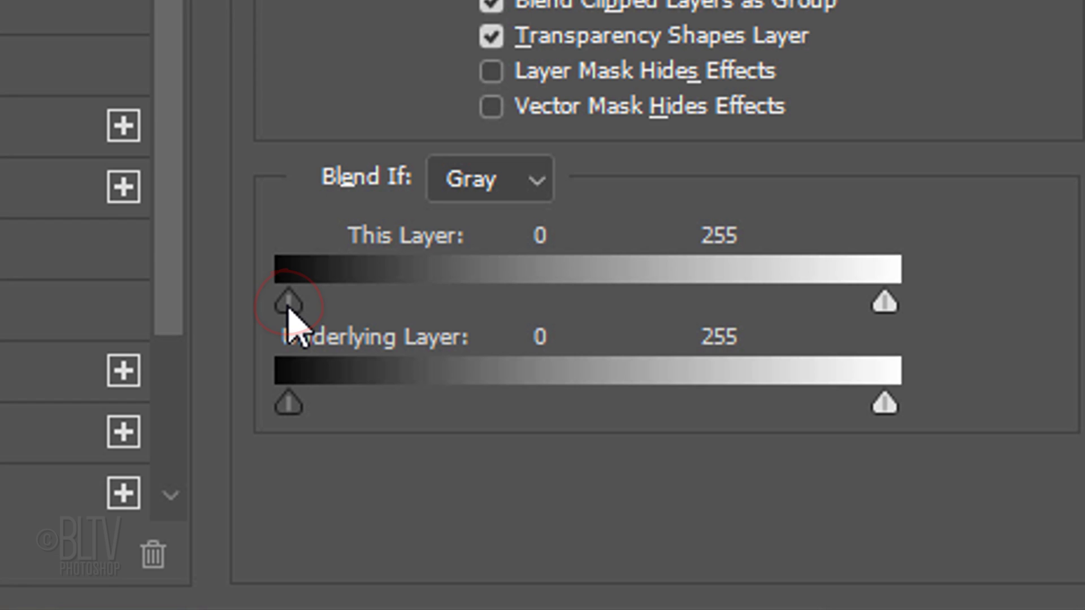
key("alt")
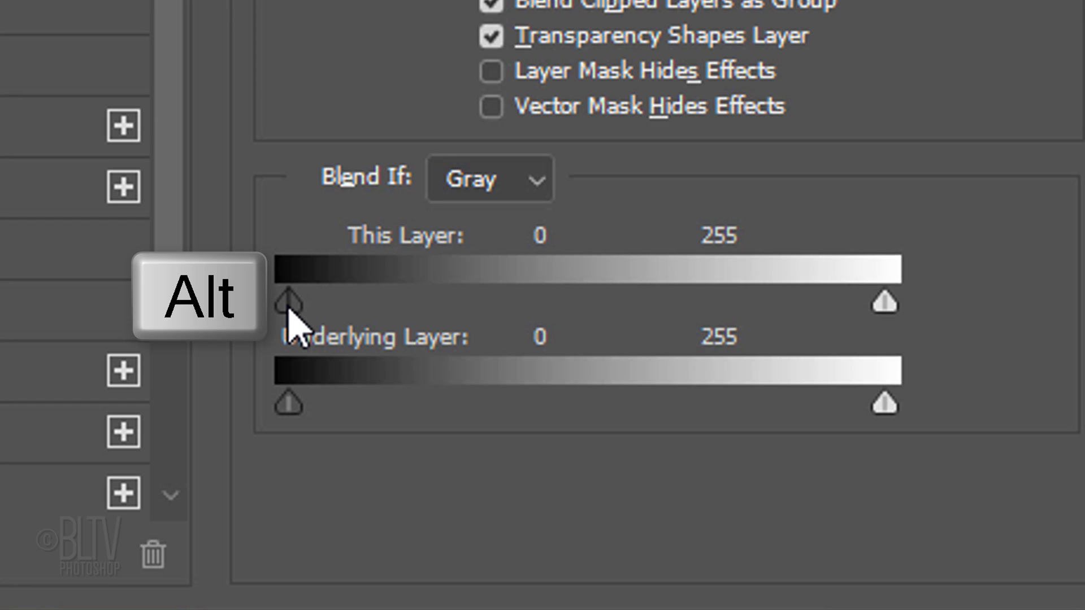
left_click_drag(288, 305, 498, 308)
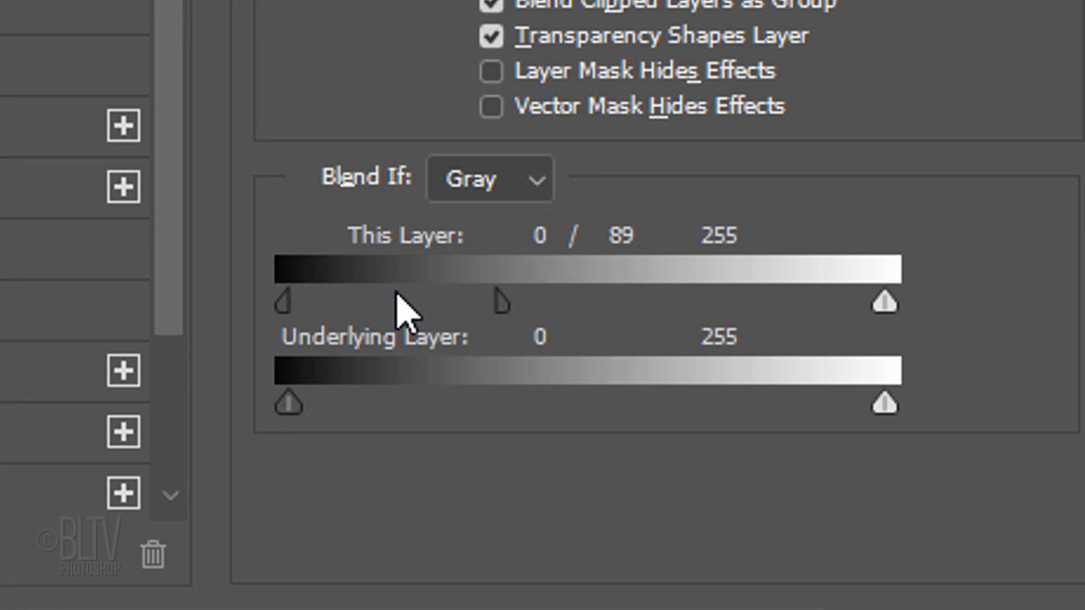
left_click_drag(287, 305, 380, 293)
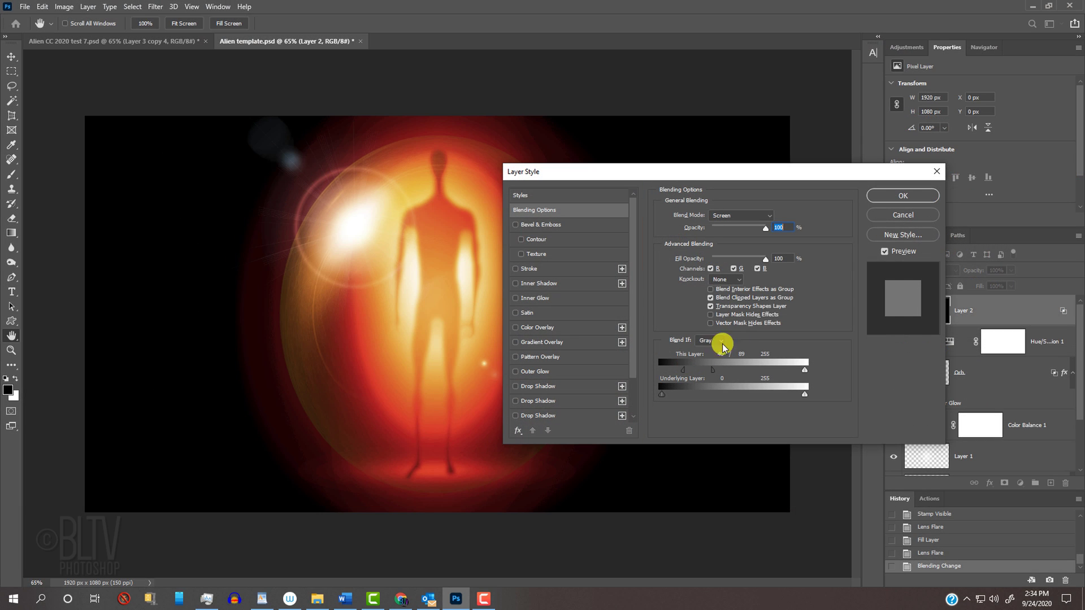
left_click(899, 196)
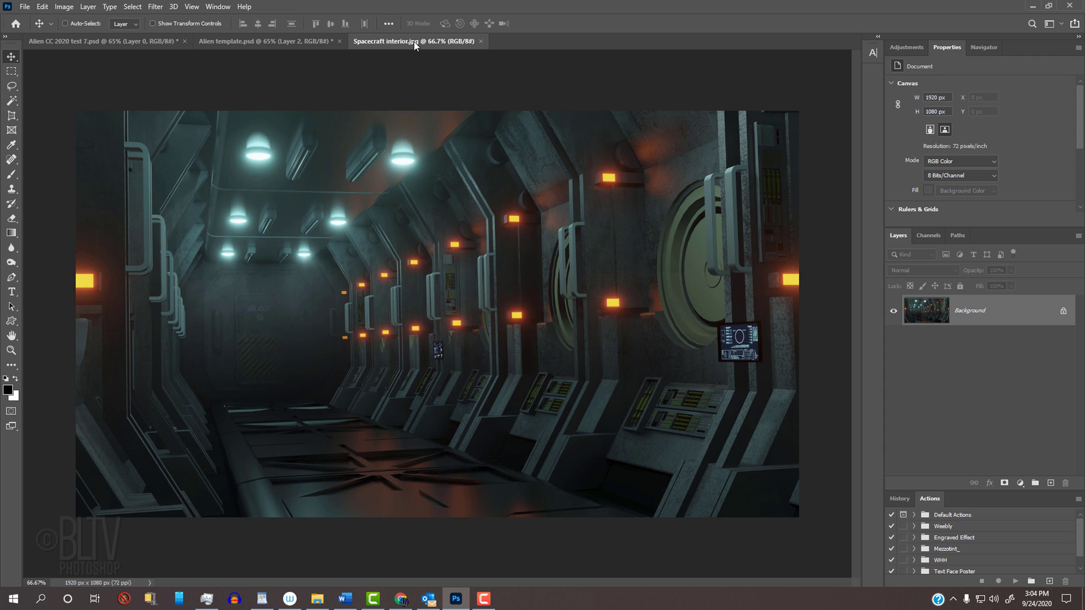
Copy all of Spacecraft interior.jpg and paste it above Background in the Alien template as Layer 3
key("ctrl+a")
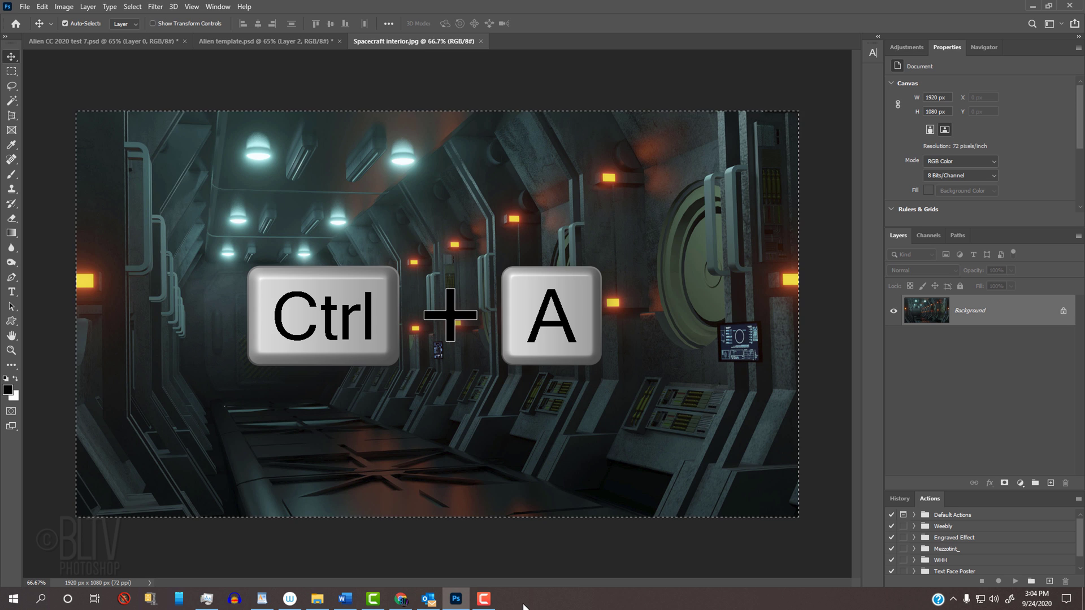
key("ctrl+c")
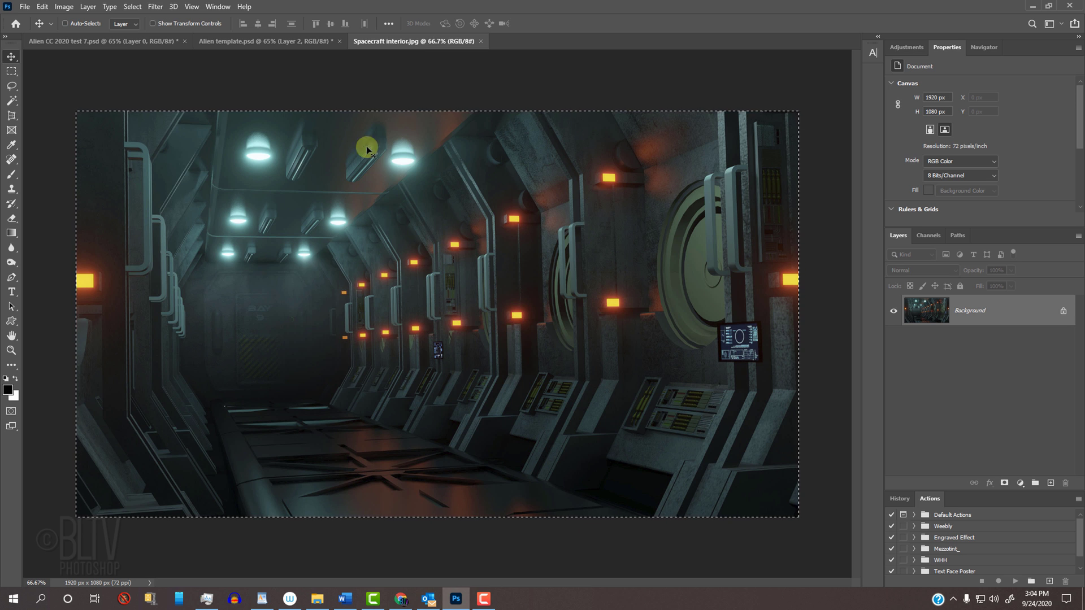
left_click(297, 43)
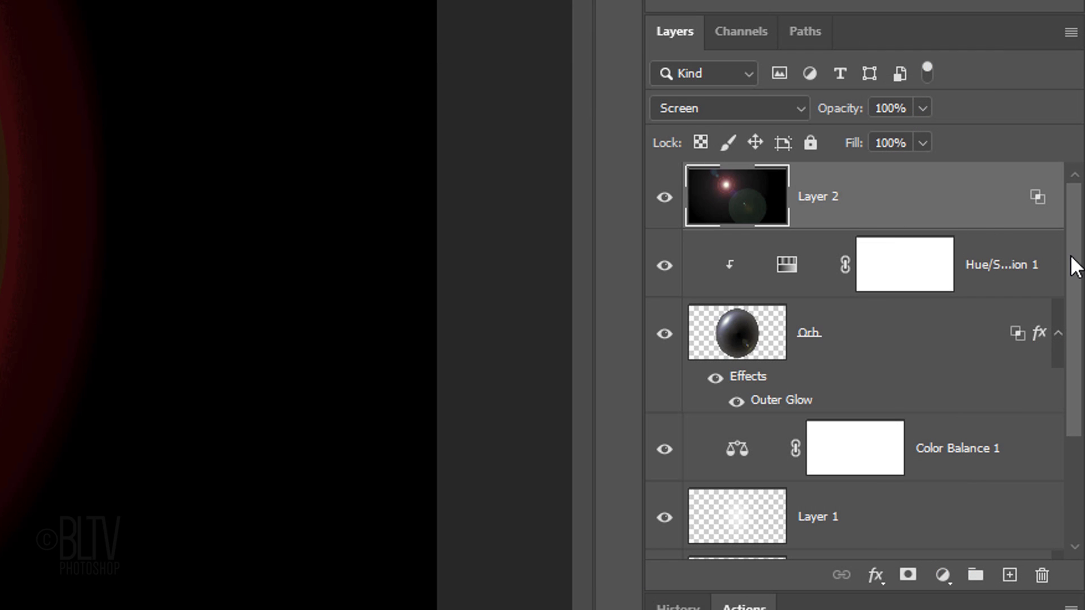
left_click_drag(1079, 339, 1080, 421)
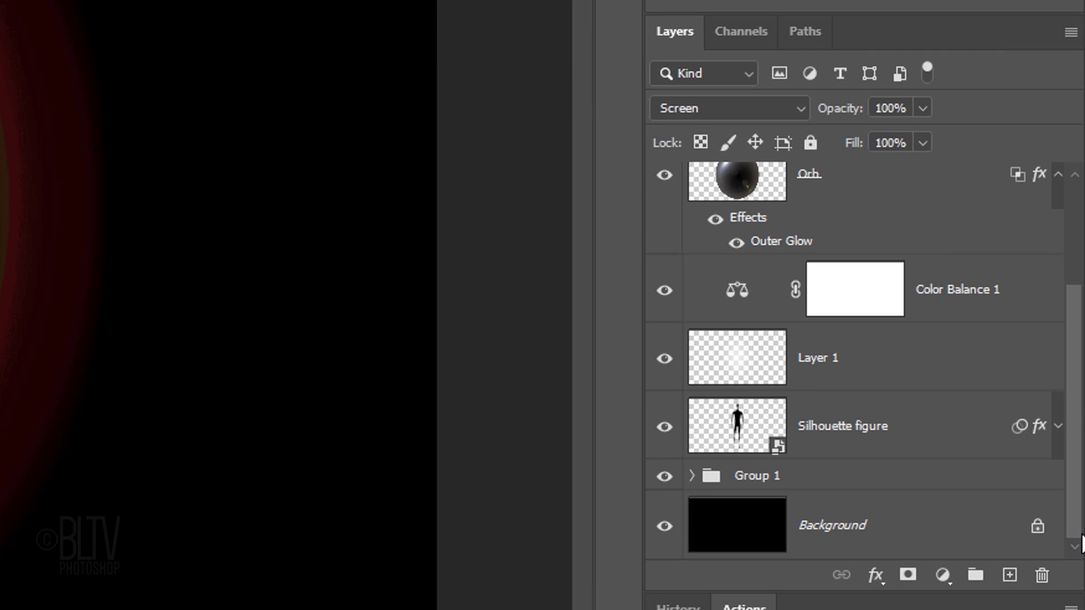
left_click(961, 525)
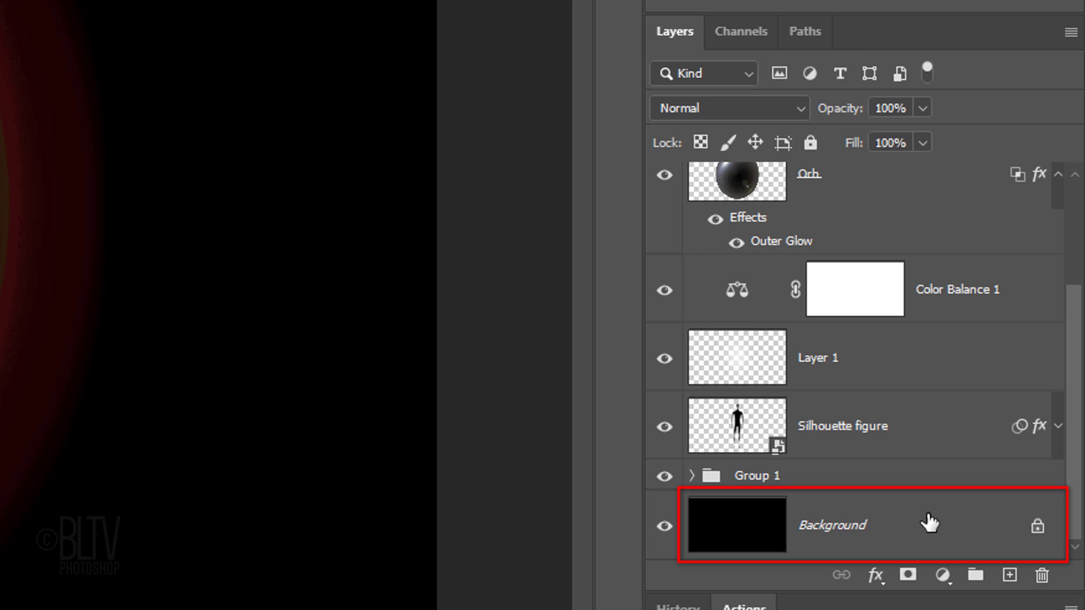
left_click(929, 524)
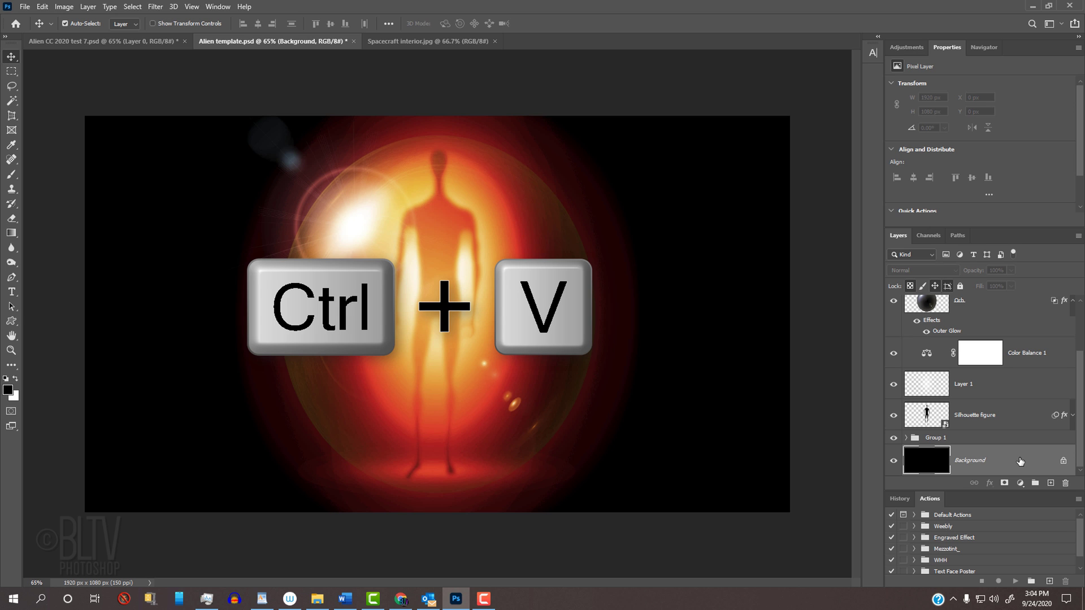
key("ctrl+v")
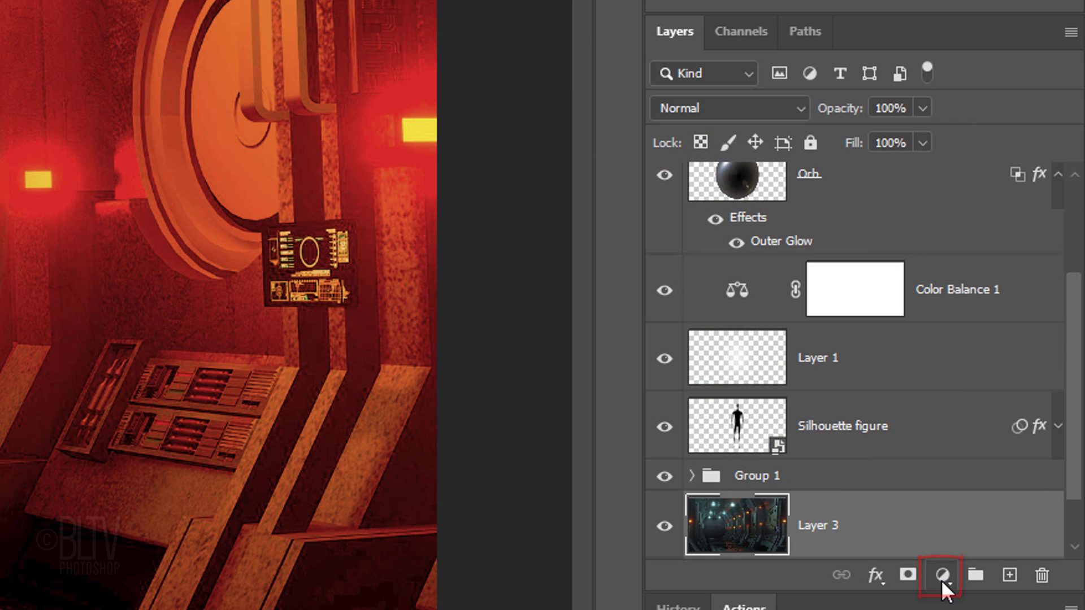
Add a Levels layer over the corridor with output white 47, input black 8 and gamma 1.24
left_click(941, 579)
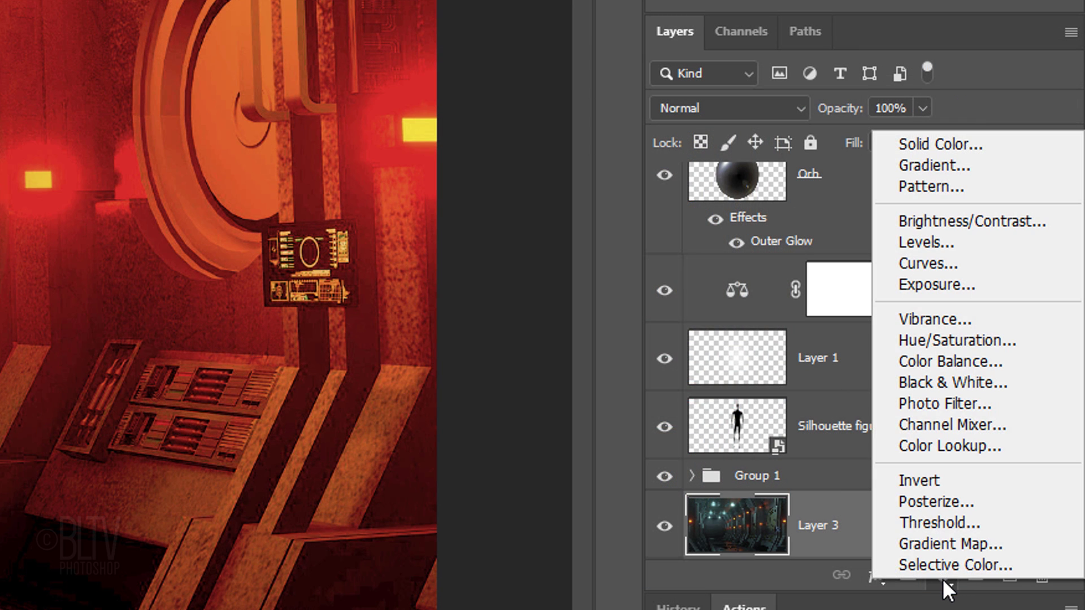
left_click(919, 252)
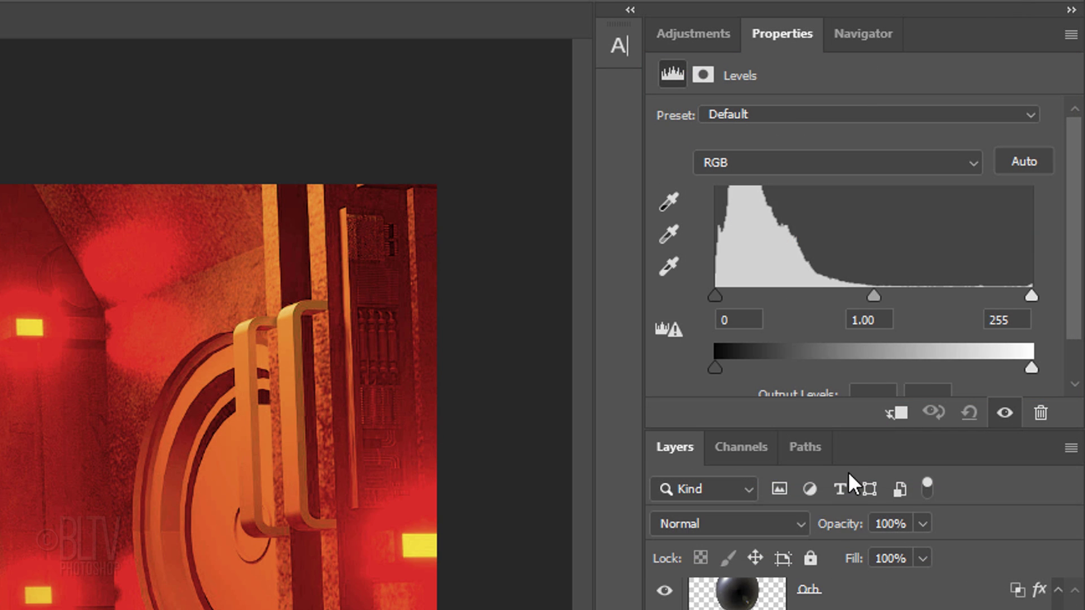
left_click_drag(842, 429, 836, 509)
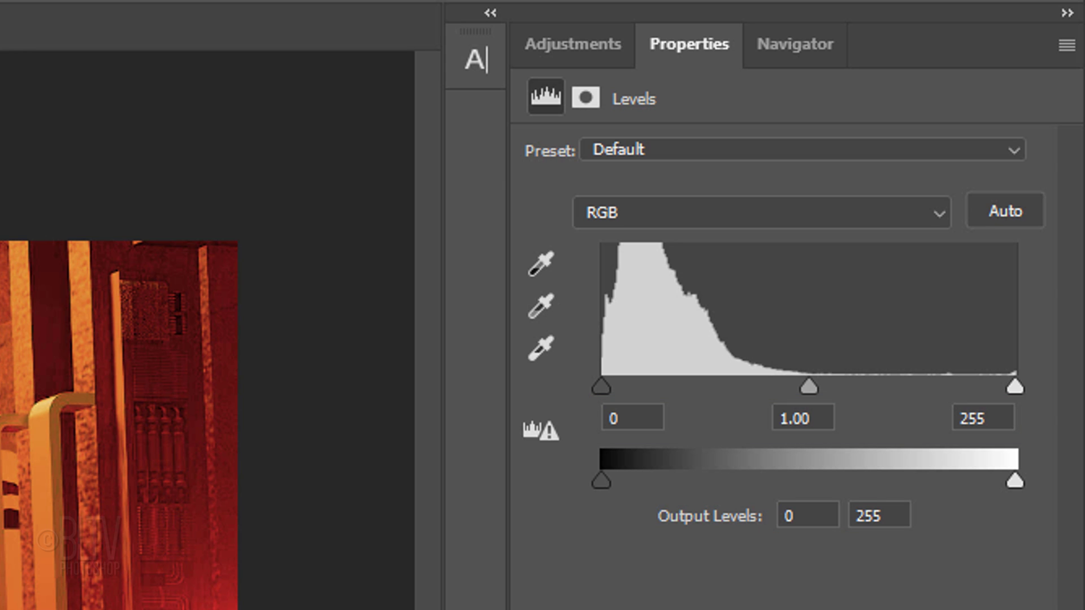
left_click(891, 515)
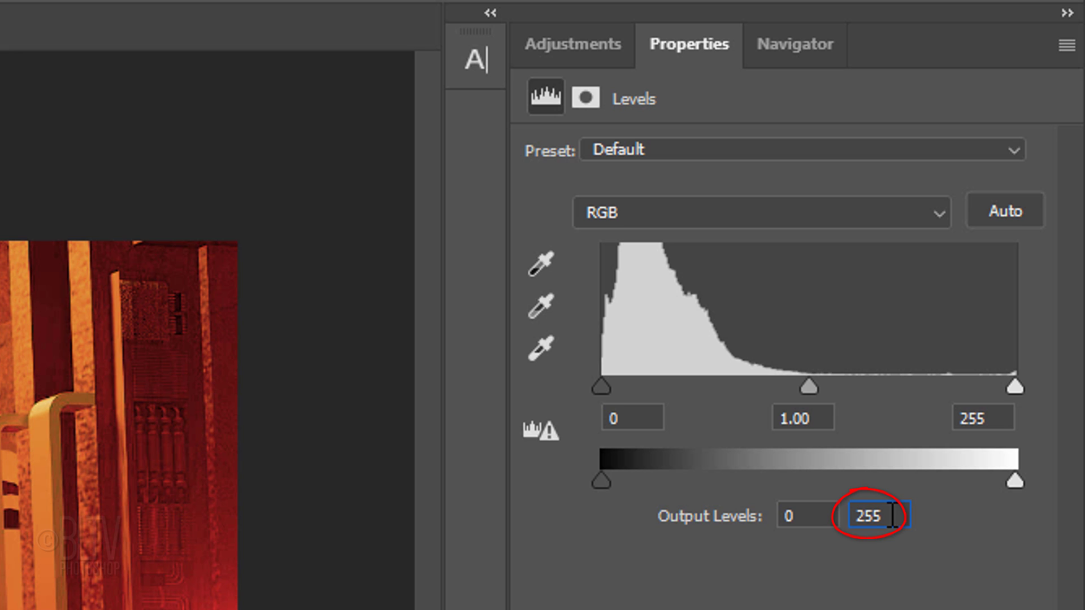
type("47")
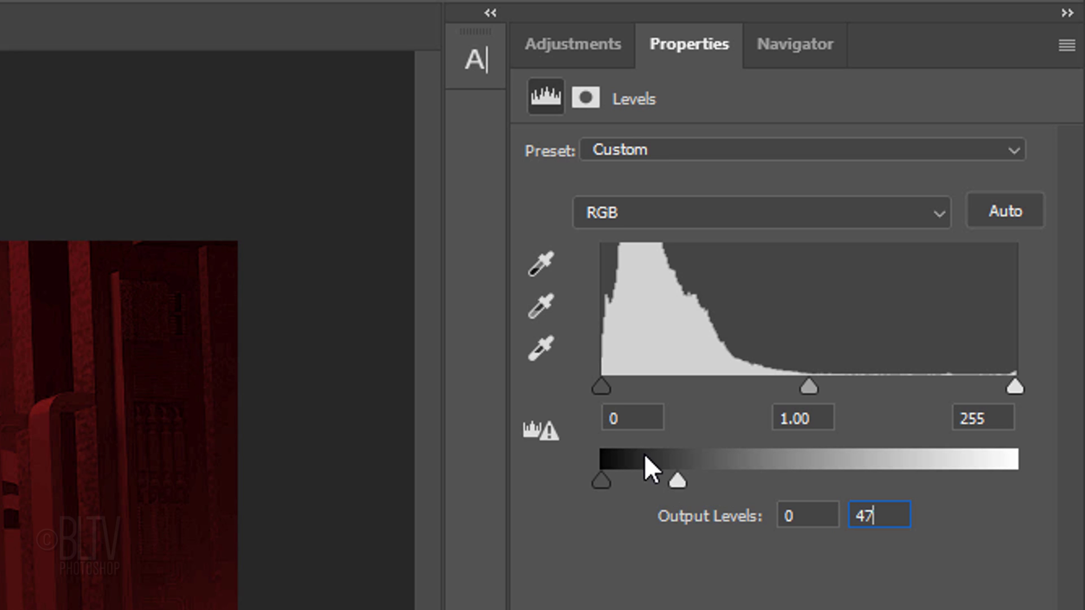
left_click(626, 420)
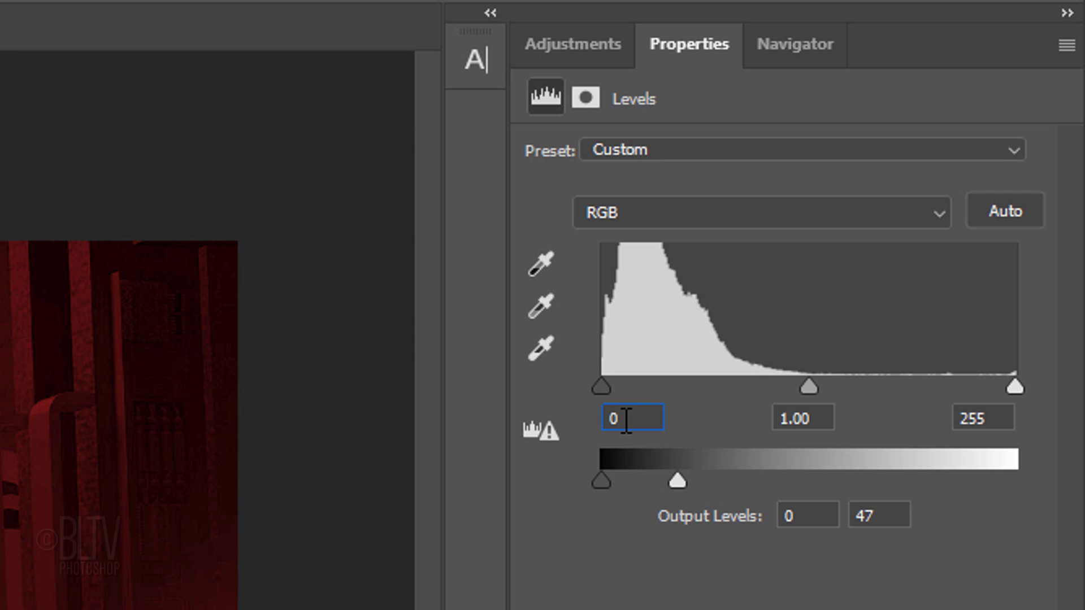
type("8")
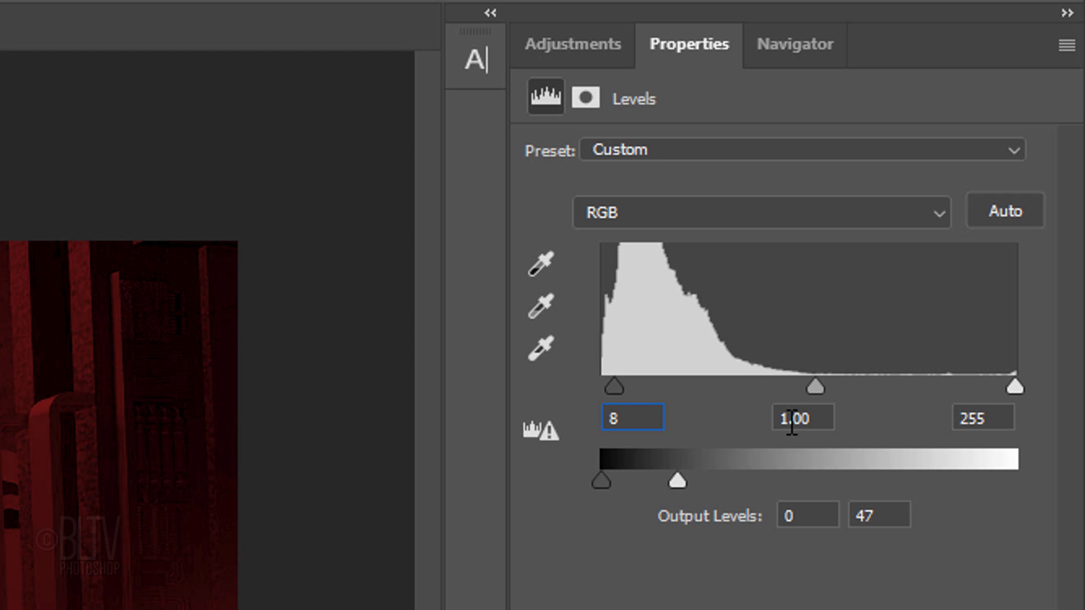
left_click(813, 419)
type("1.24")
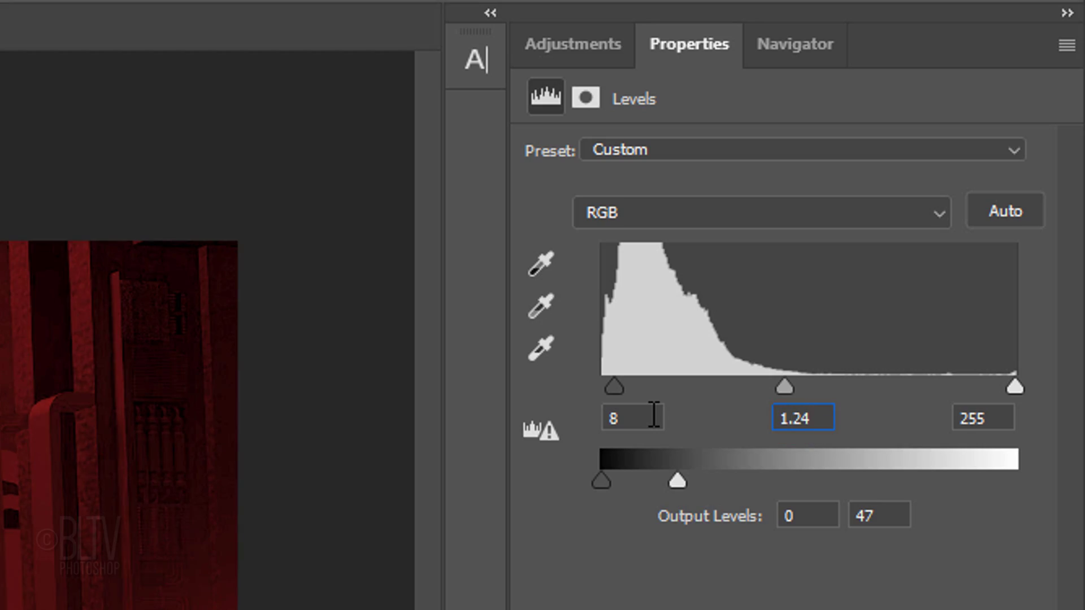